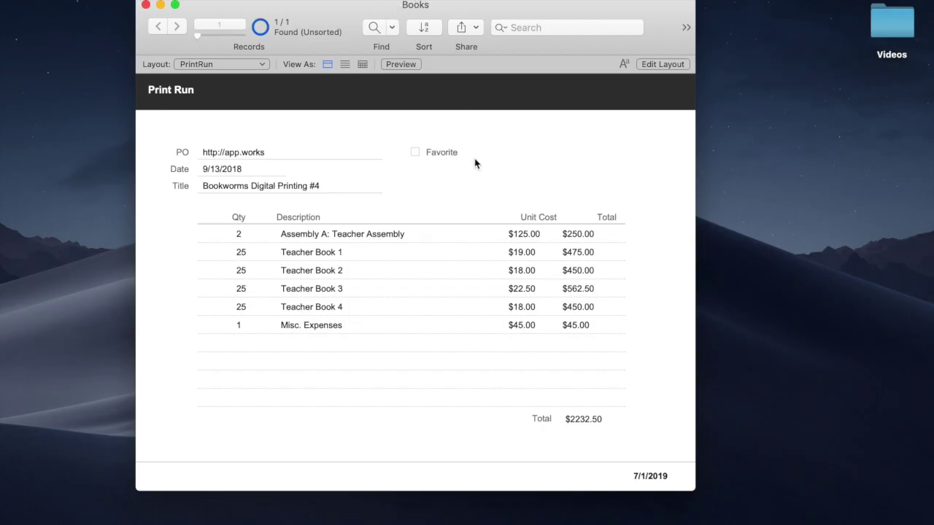
# Switch the PrintRun layout to Layout mode and select the Favorite checkbox.
pyautogui.click(475, 162)
pyautogui.click(450, 174)
pyautogui.click(465, 170)
pyautogui.press('super+l')
pyautogui.click(458, 157)
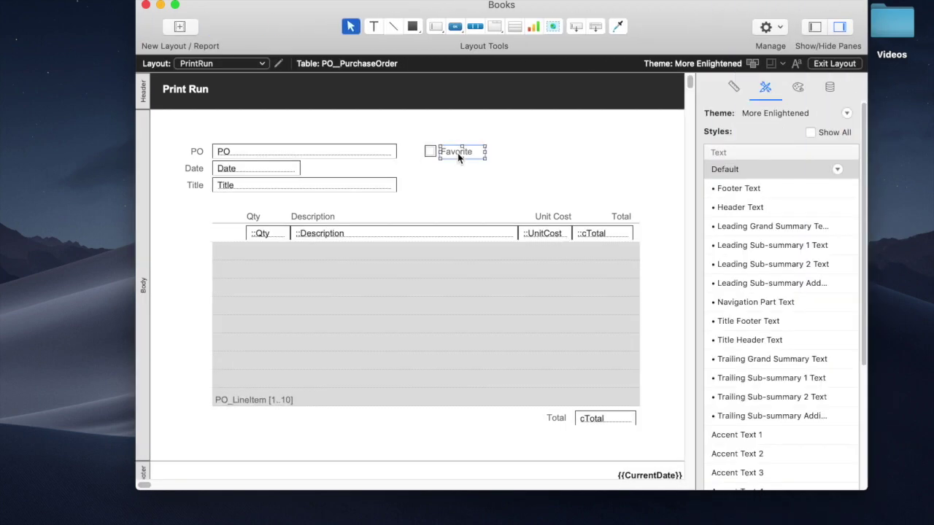
pyautogui.click(429, 153)
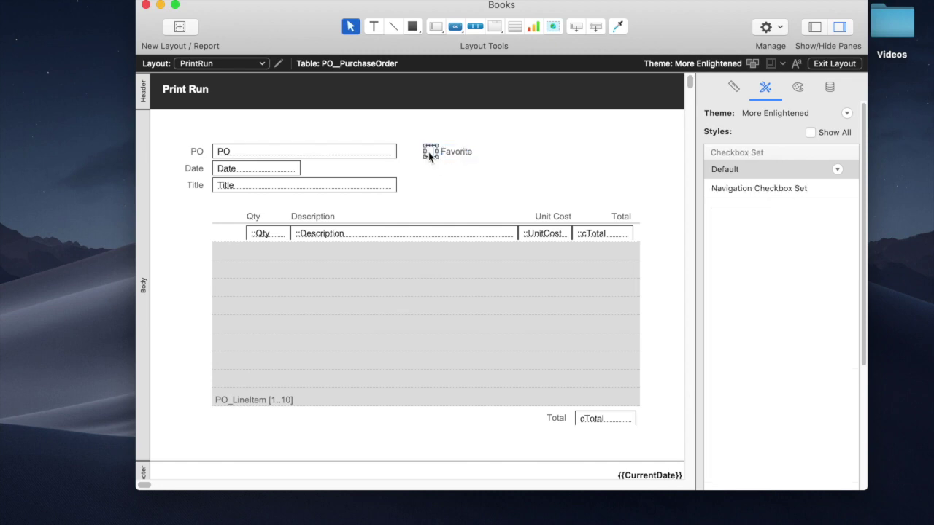
# Verify the checkbox shows the Number field PO_PurchaseOrder::isFavorite, cancel the dialogs, and view its data settings.
pyautogui.doubleClick(429, 154)
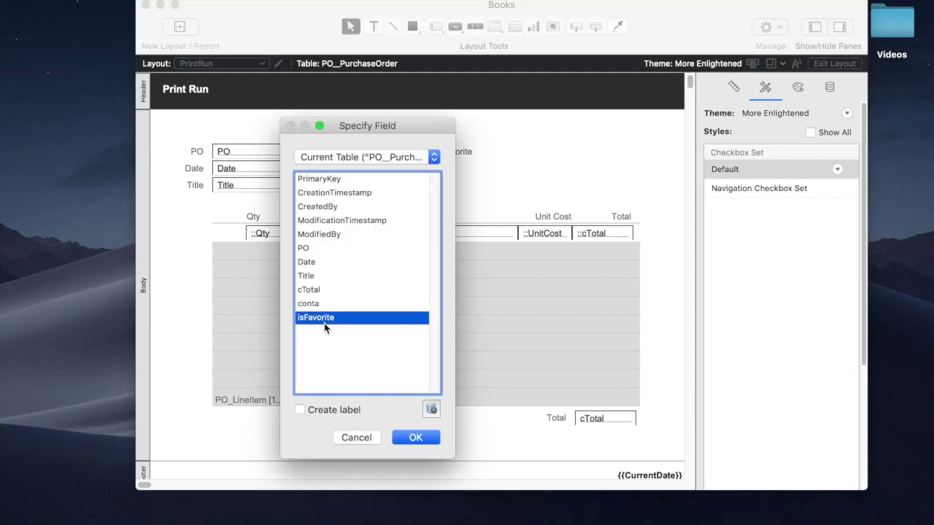
pyautogui.click(432, 409)
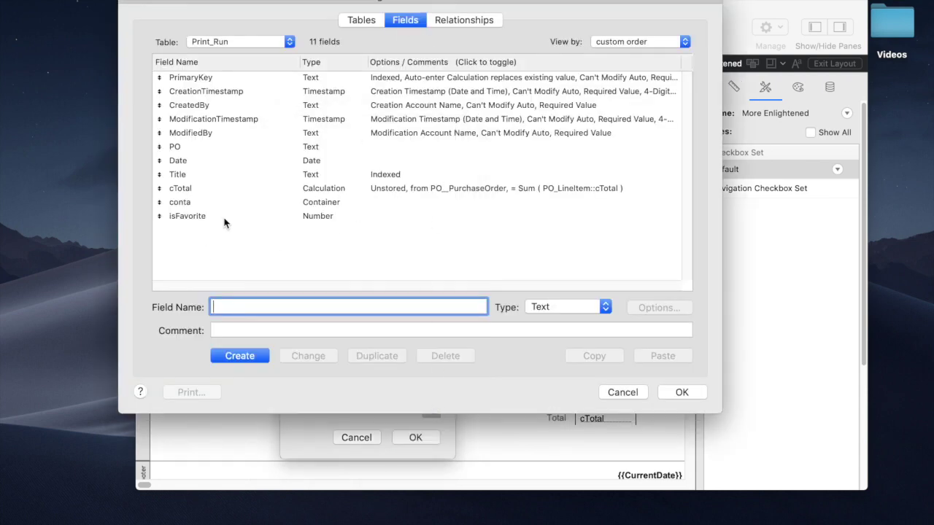
pyautogui.click(184, 217)
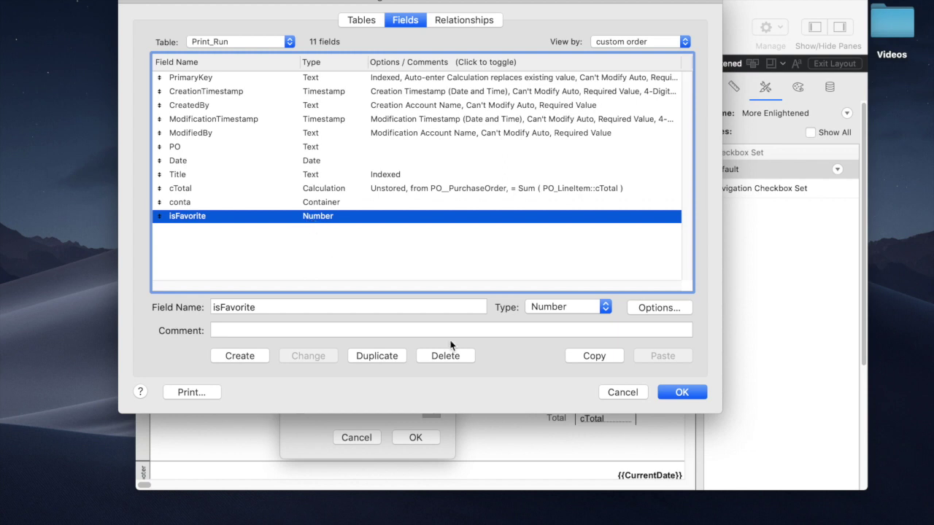
pyautogui.click(617, 391)
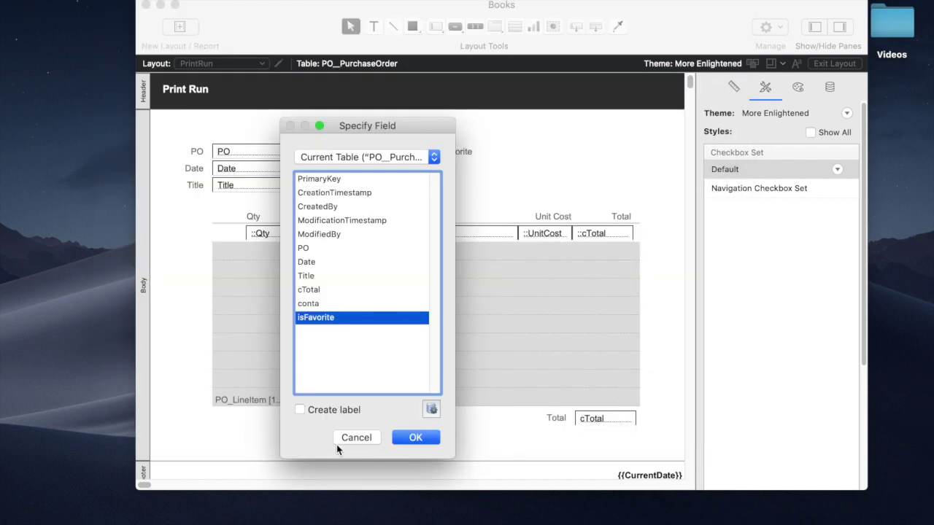
pyautogui.click(356, 436)
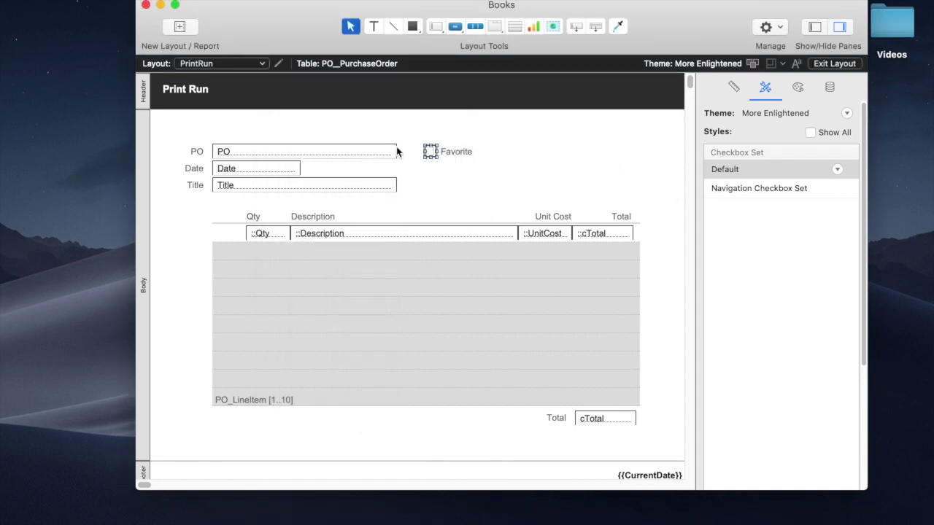
pyautogui.click(829, 85)
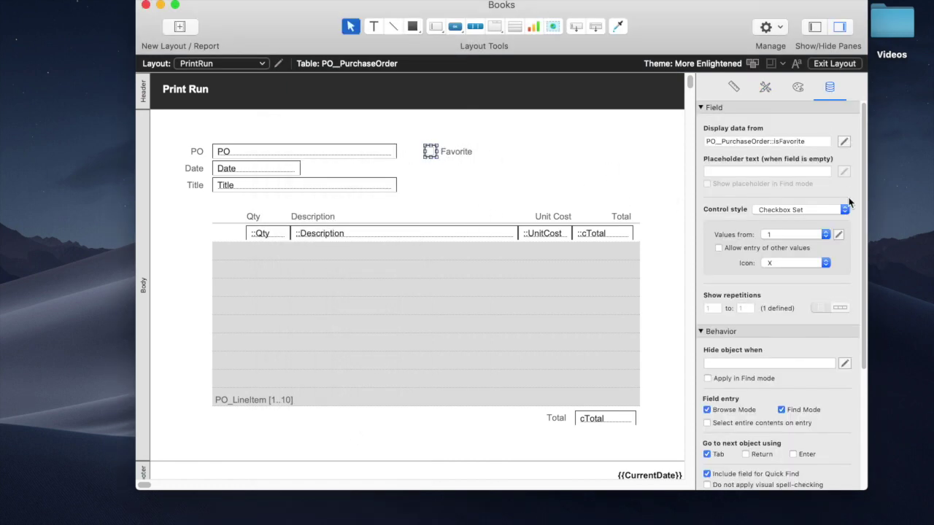
pyautogui.click(790, 235)
pyautogui.click(789, 235)
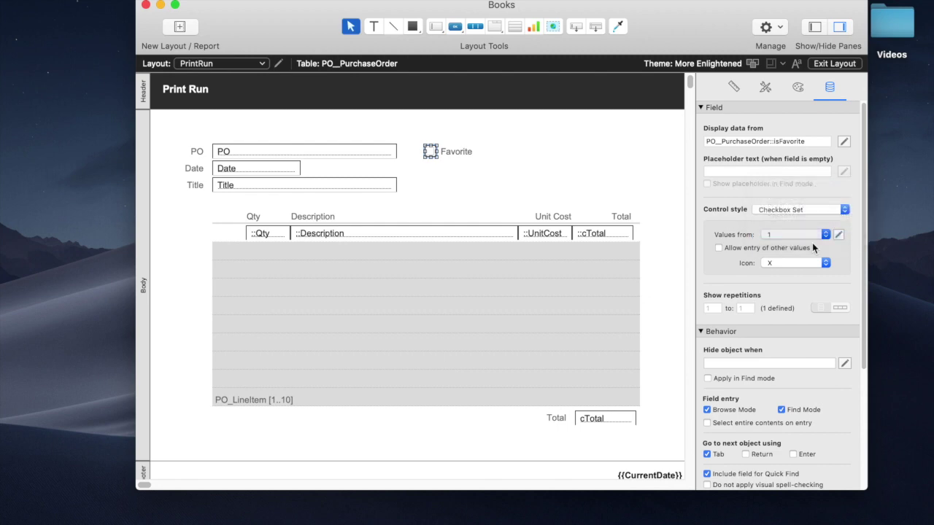
pyautogui.click(837, 235)
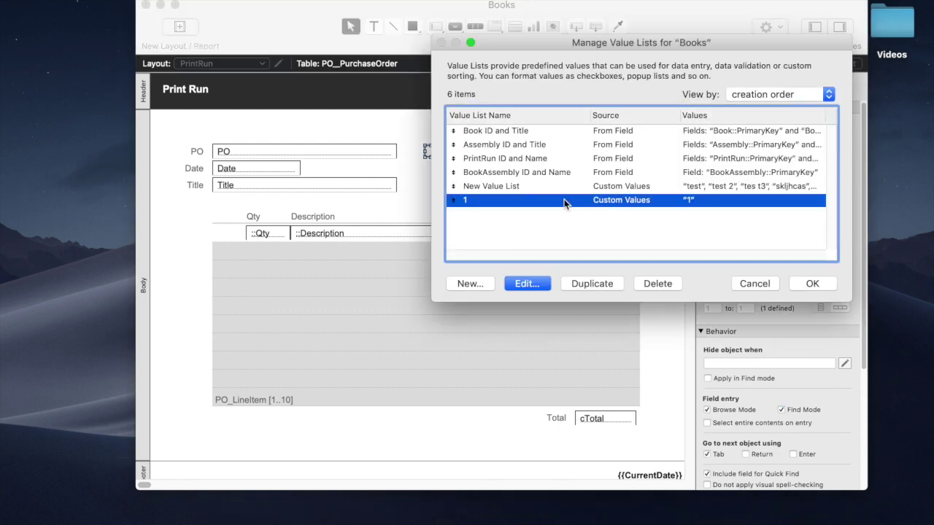
pyautogui.click(753, 285)
pyautogui.click(433, 182)
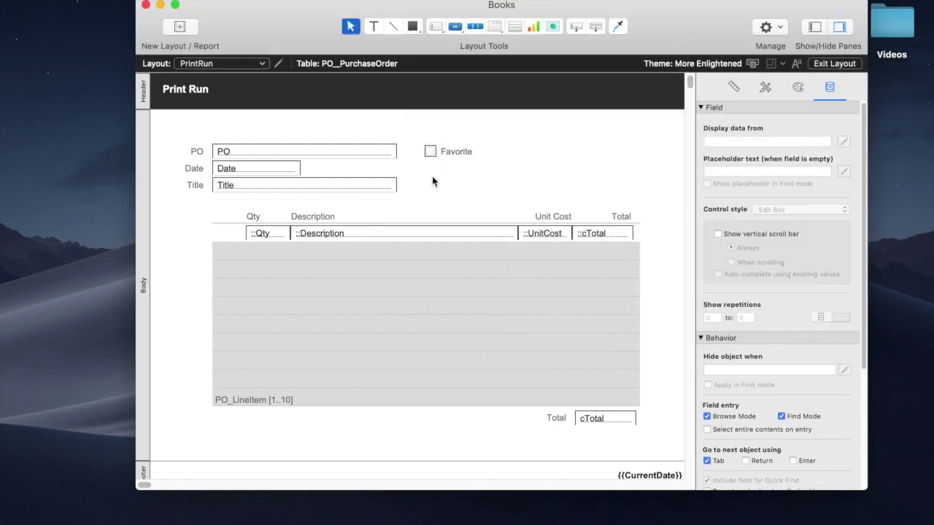
pyautogui.click(428, 150)
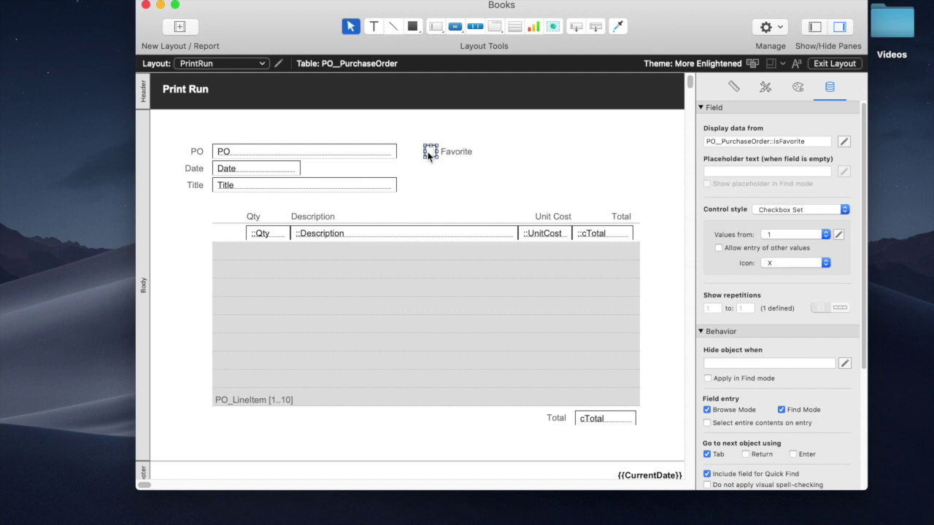
# In Browse mode, check then uncheck the record's Favorite box, then go back to Layout mode.
pyautogui.press('super+b')
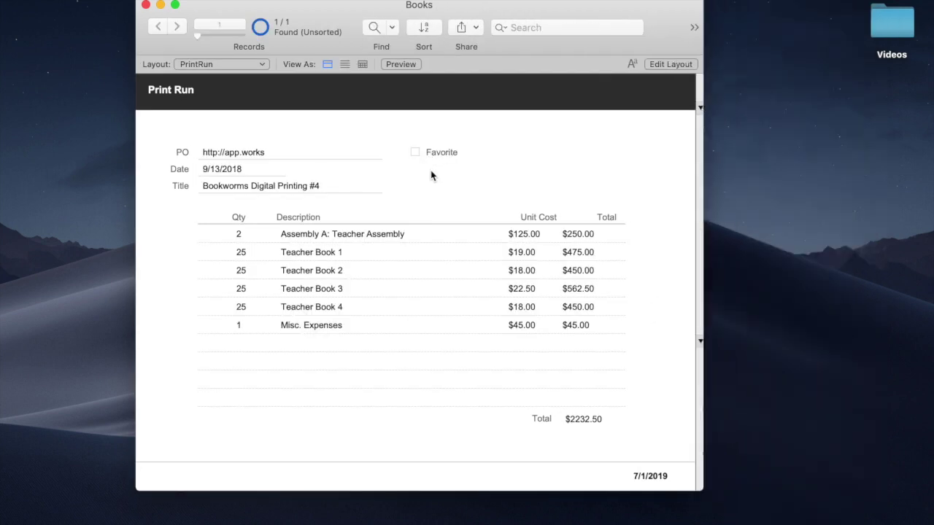
pyautogui.click(415, 152)
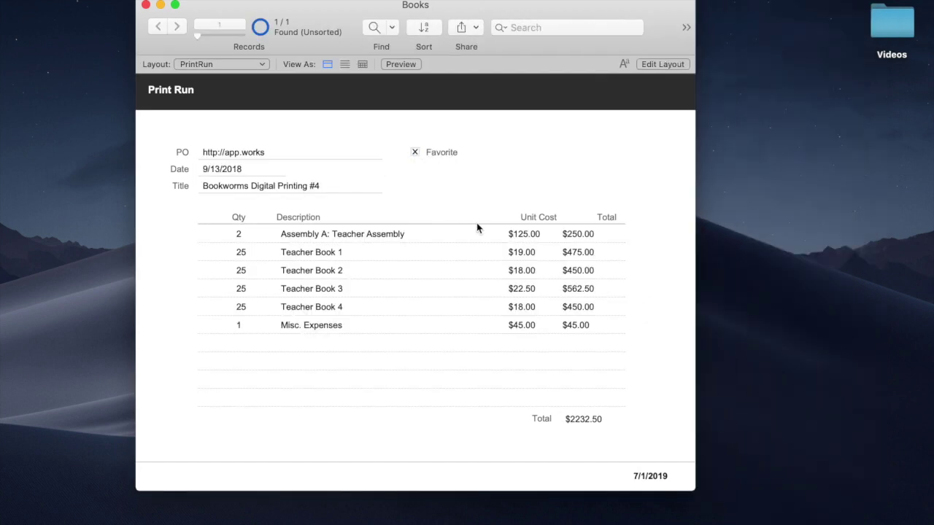
pyautogui.click(415, 154)
pyautogui.press('super+l')
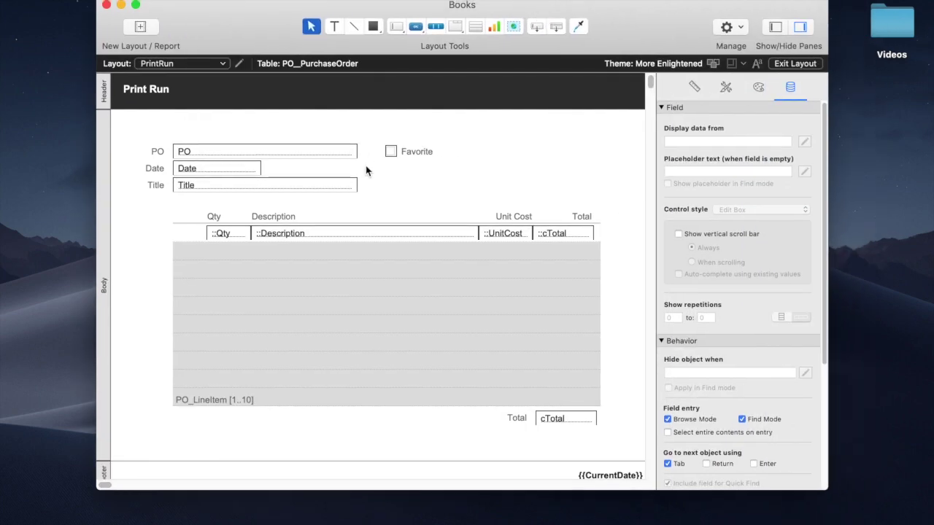
# Draw a button bar beside the Favorite checkbox, cut it to two segments, and narrow it to about 45 pt.
pyautogui.click(416, 27)
pyautogui.moveTo(461, 142); pyautogui.dragTo(517, 158)
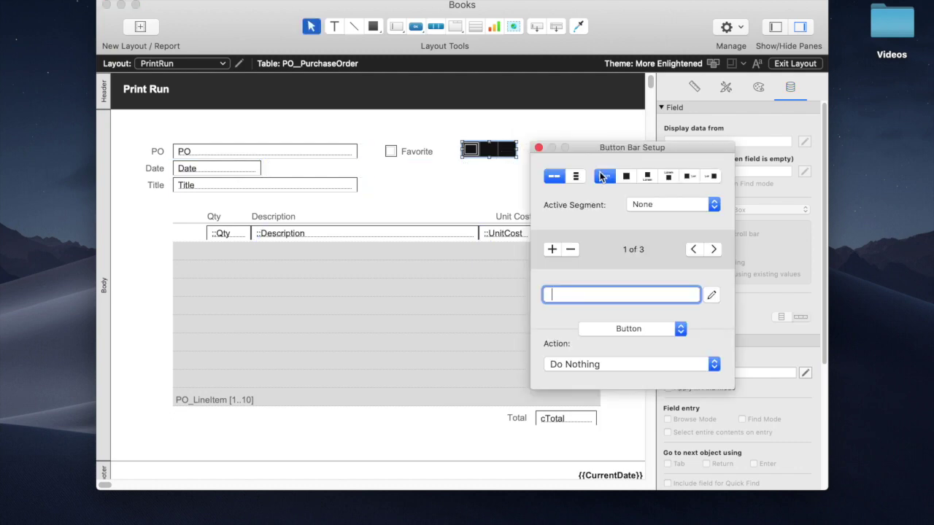
pyautogui.click(571, 251)
pyautogui.click(501, 151)
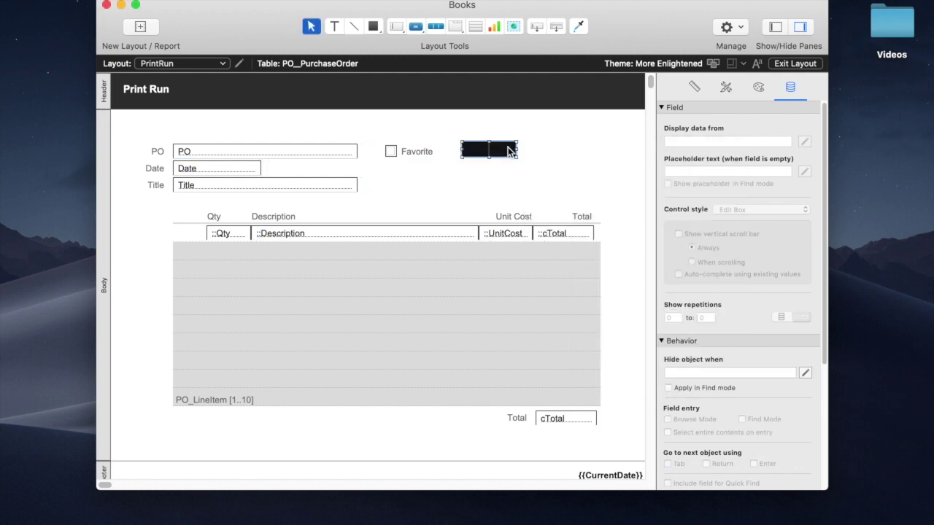
pyautogui.moveTo(516, 151); pyautogui.dragTo(492, 149)
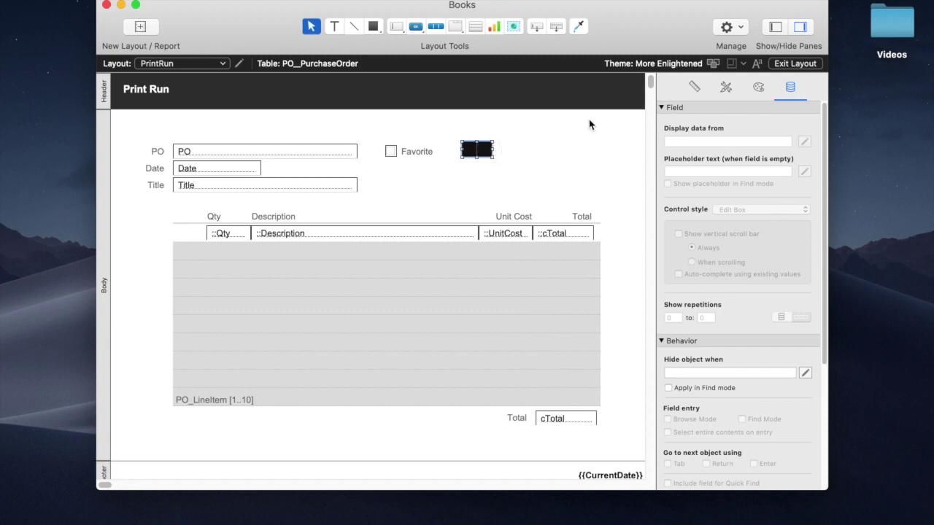
pyautogui.doubleClick(469, 149)
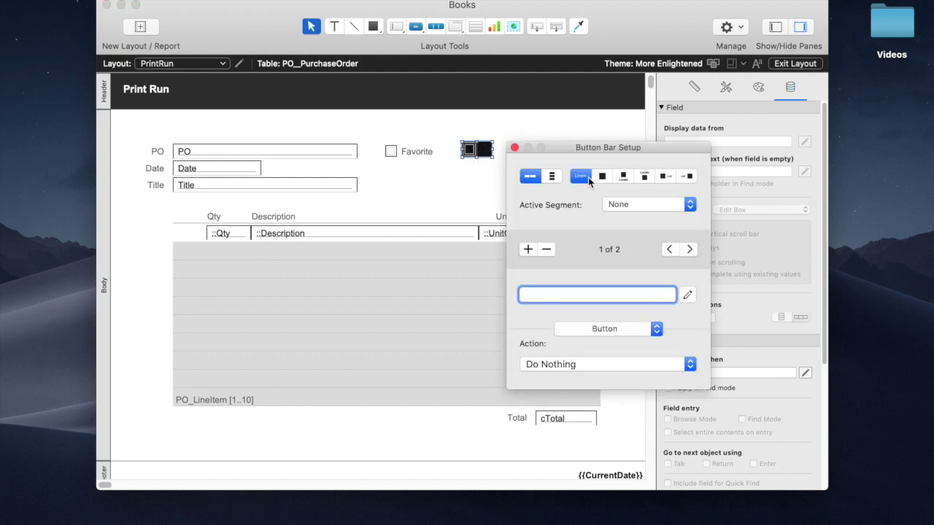
# Set the button bar to icons only: filled heart in segment 1, outline heart in segment 2.
pyautogui.click(602, 177)
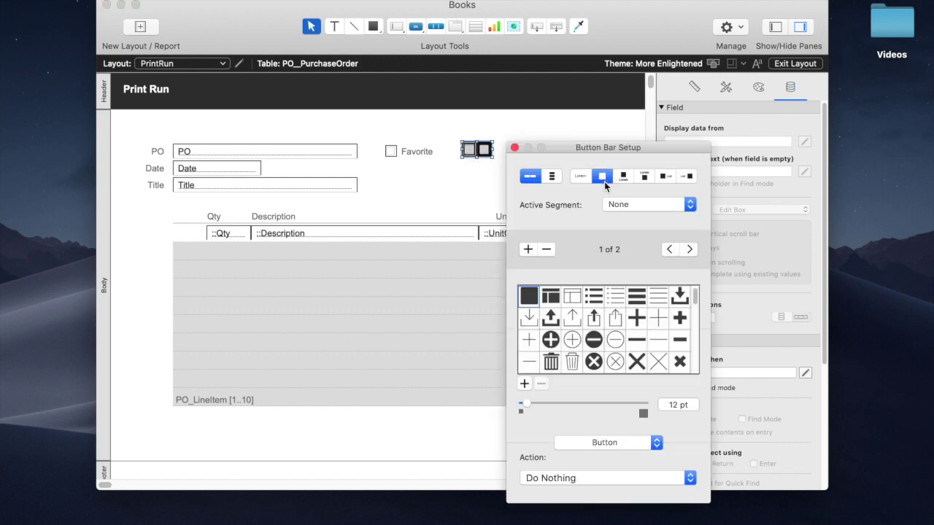
pyautogui.moveTo(570, 152); pyautogui.dragTo(594, 130)
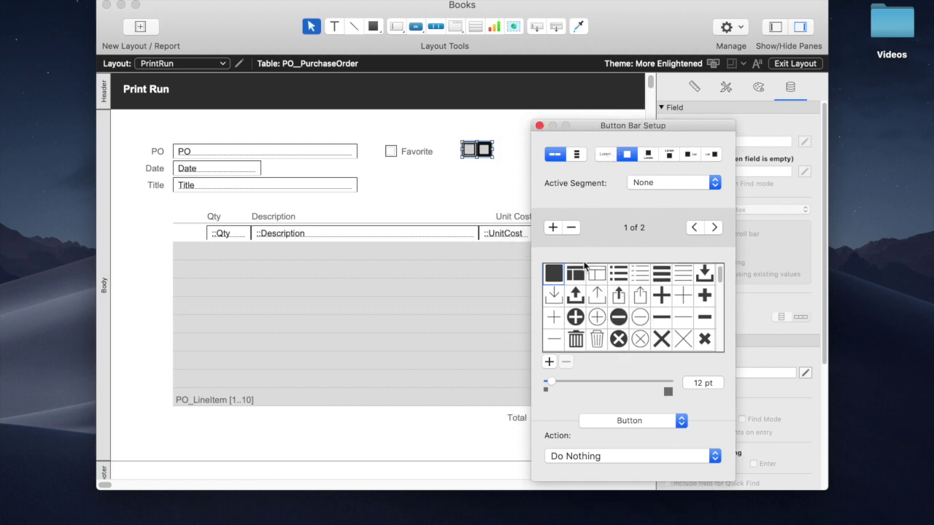
pyautogui.scroll(-4, 641, 310)
pyautogui.scroll(-5, 661, 308)
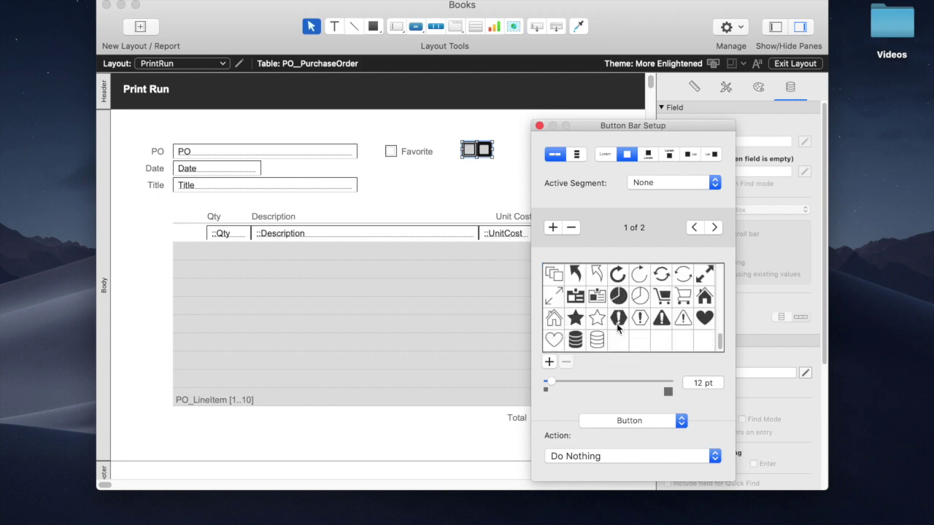
pyautogui.click(705, 318)
pyautogui.click(714, 227)
pyautogui.scroll(-5, 572, 331)
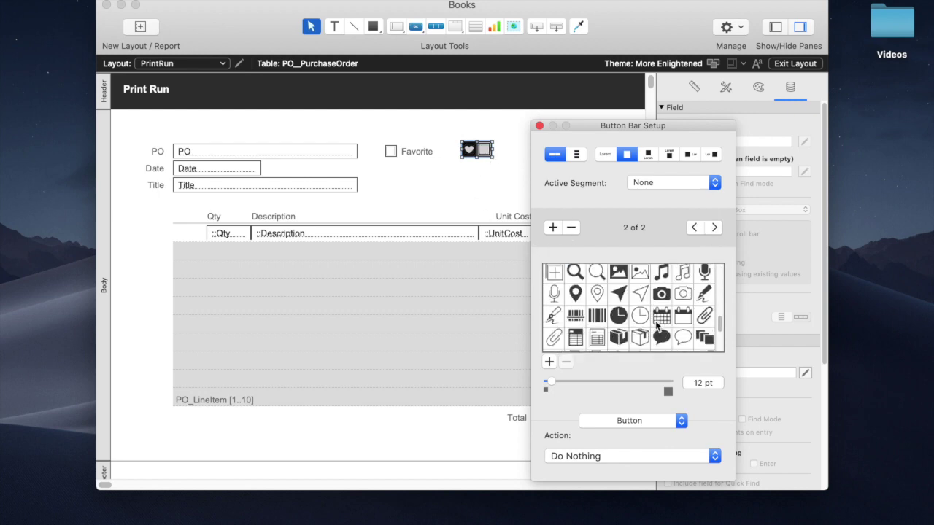
pyautogui.click(551, 341)
pyautogui.click(496, 181)
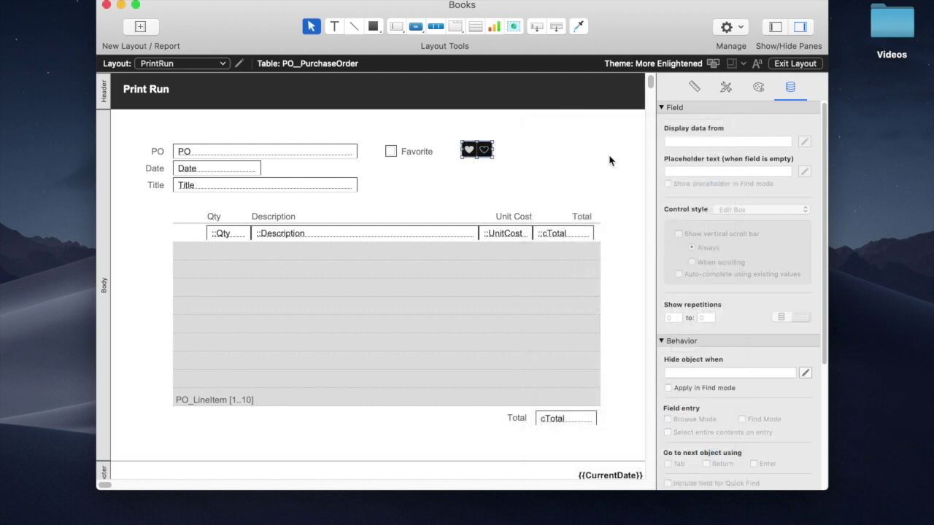
pyautogui.click(727, 88)
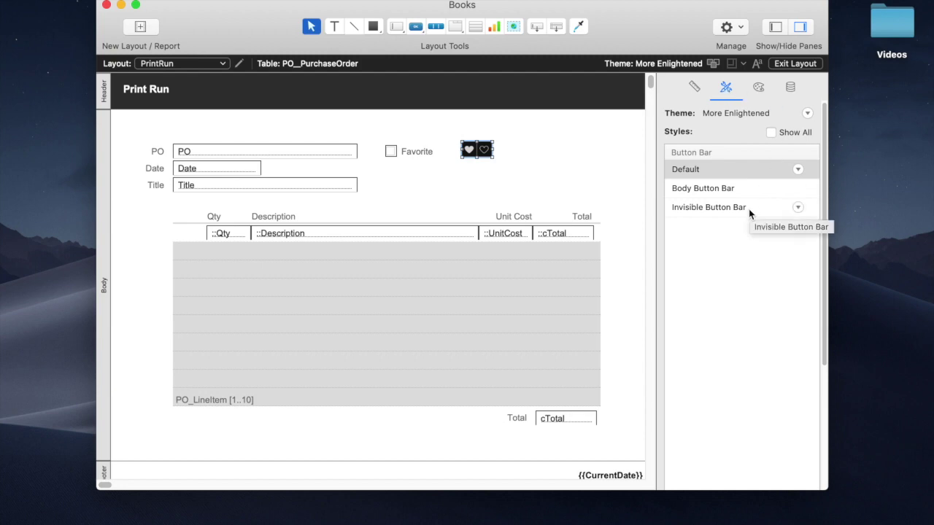
# Apply the Invisible Button Bar style, then select the bar's first, filled-heart segment.
pyautogui.click(747, 208)
pyautogui.click(559, 183)
pyautogui.click(482, 152)
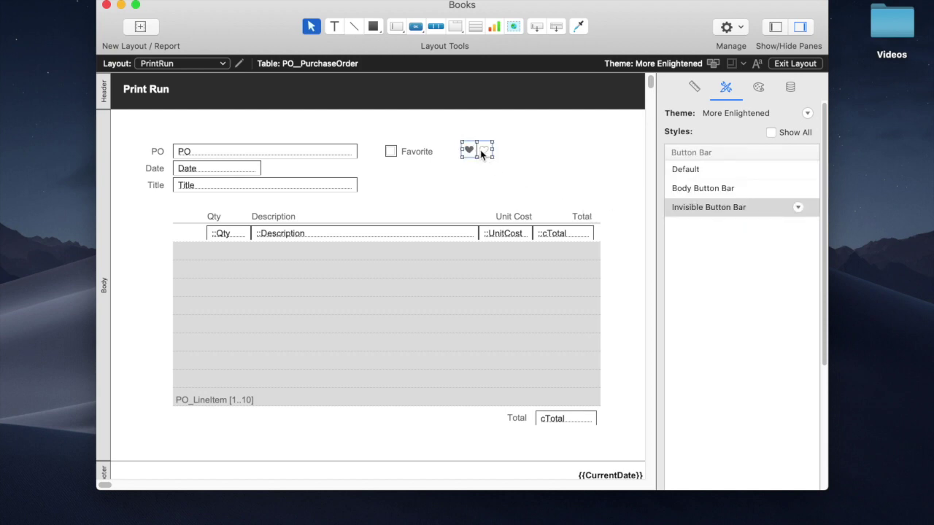
pyautogui.click(438, 172)
pyautogui.click(472, 151)
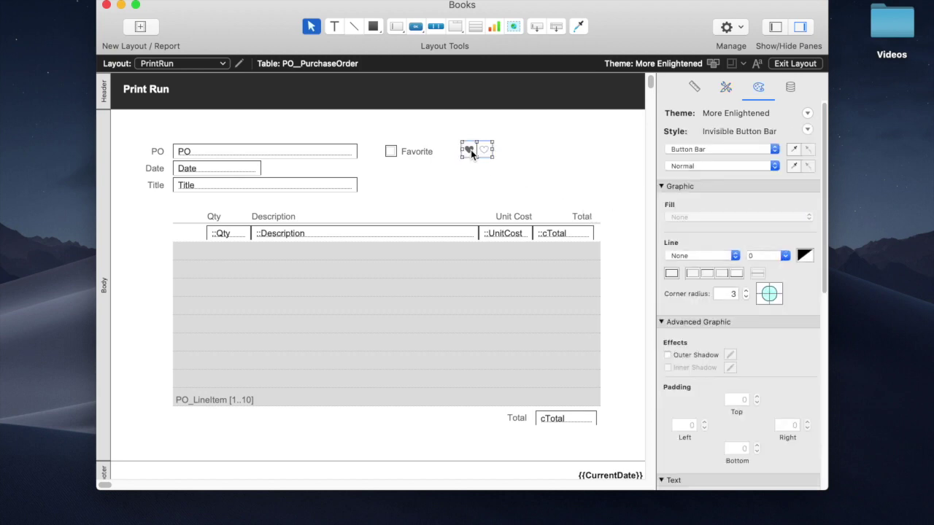
pyautogui.click(469, 153)
# Set the first heart segment's button action to Single Step.
pyautogui.doubleClick(470, 151)
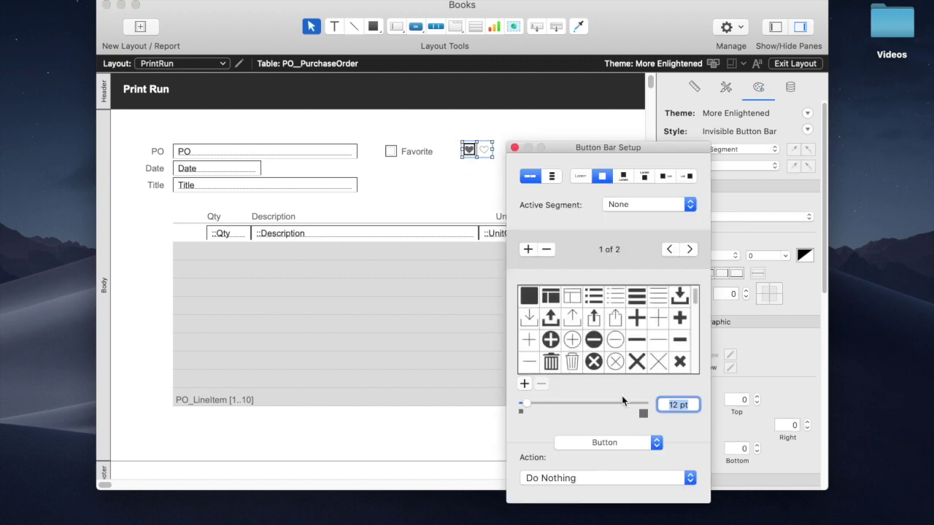
pyautogui.click(628, 442)
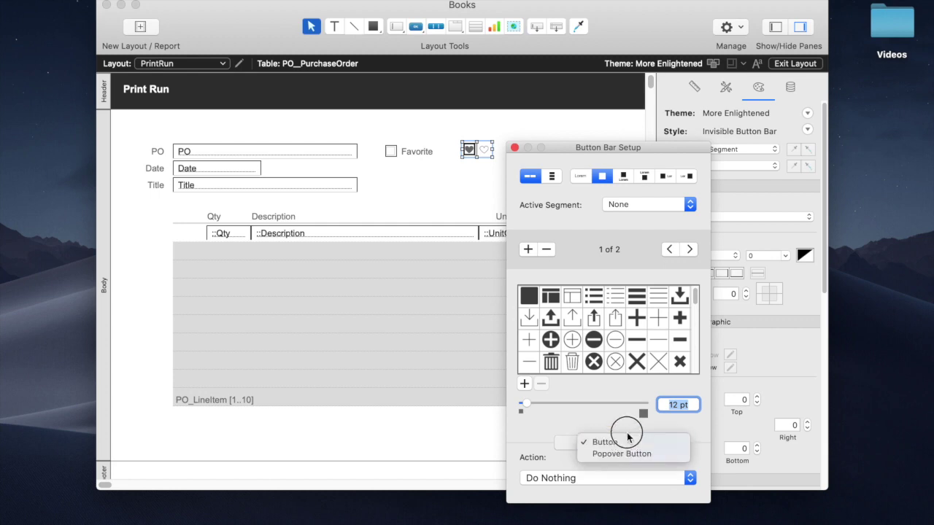
pyautogui.click(627, 442)
pyautogui.click(625, 478)
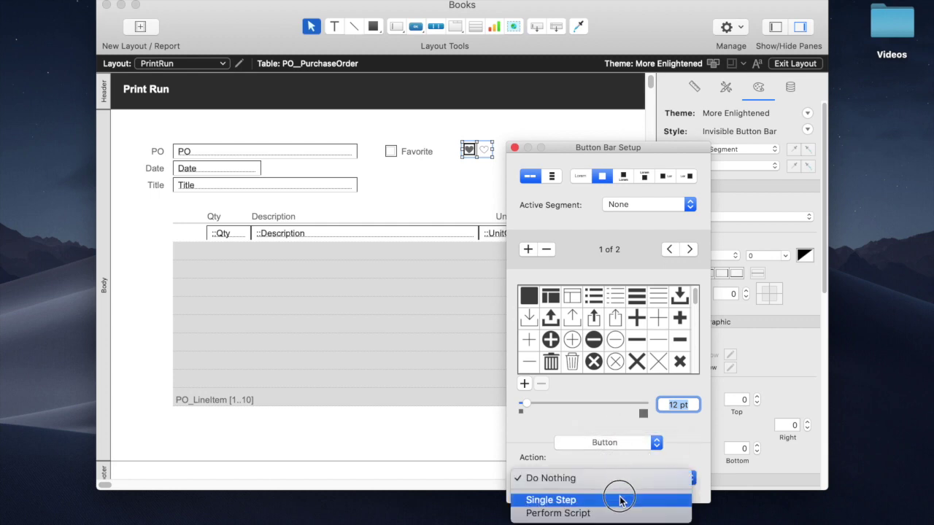
pyautogui.click(621, 501)
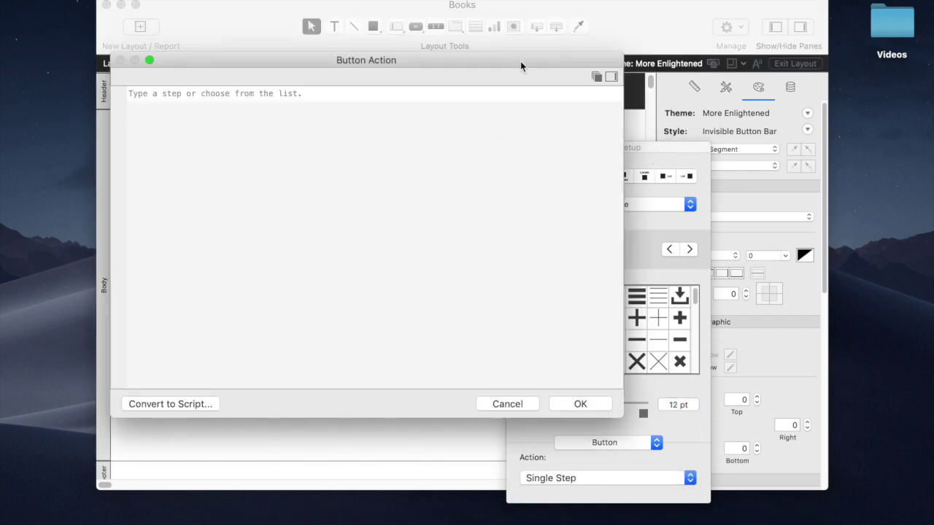
pyautogui.moveTo(520, 64); pyautogui.dragTo(628, 68)
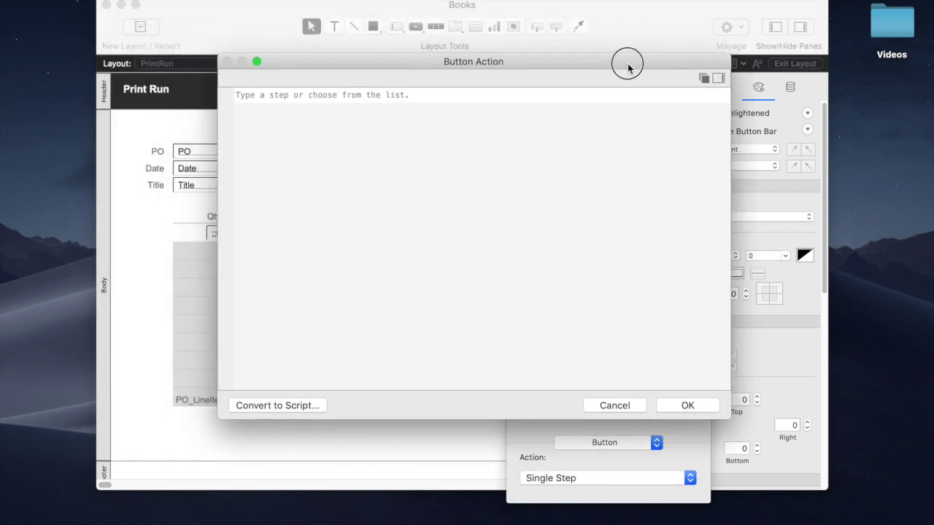
# Add a Set Field step targeting PO__PurchaseOrder::isFavorite and begin specifying its calculated result.
pyautogui.click(428, 95)
pyautogui.write('set')
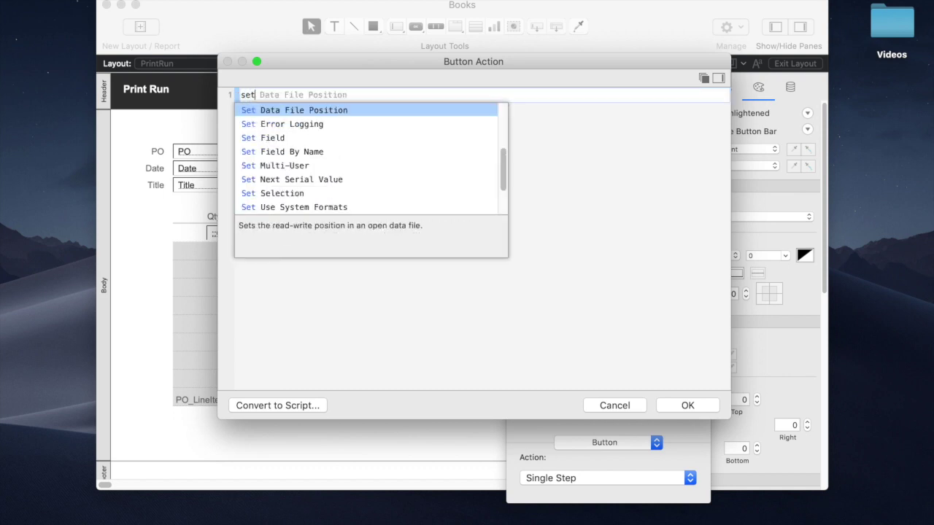
pyautogui.write(' field')
pyautogui.press('Return')
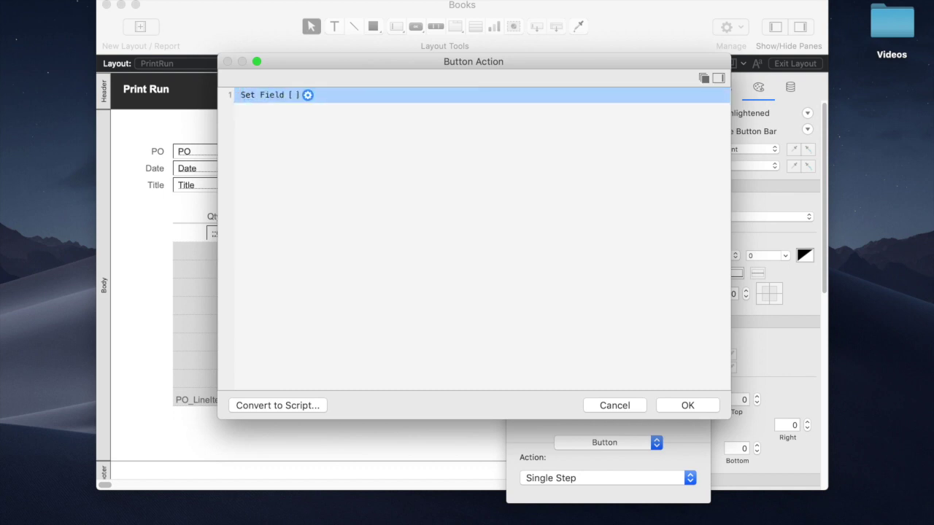
pyautogui.click(385, 128)
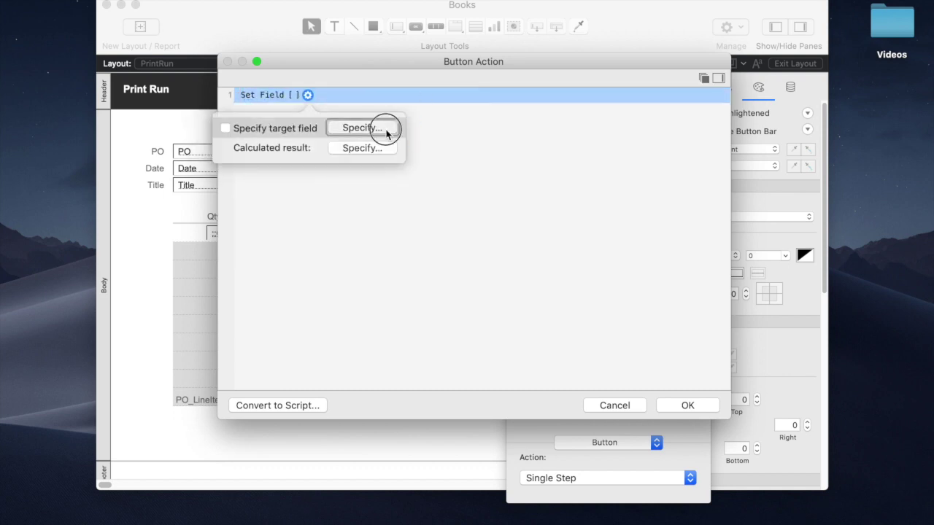
pyautogui.click(459, 278)
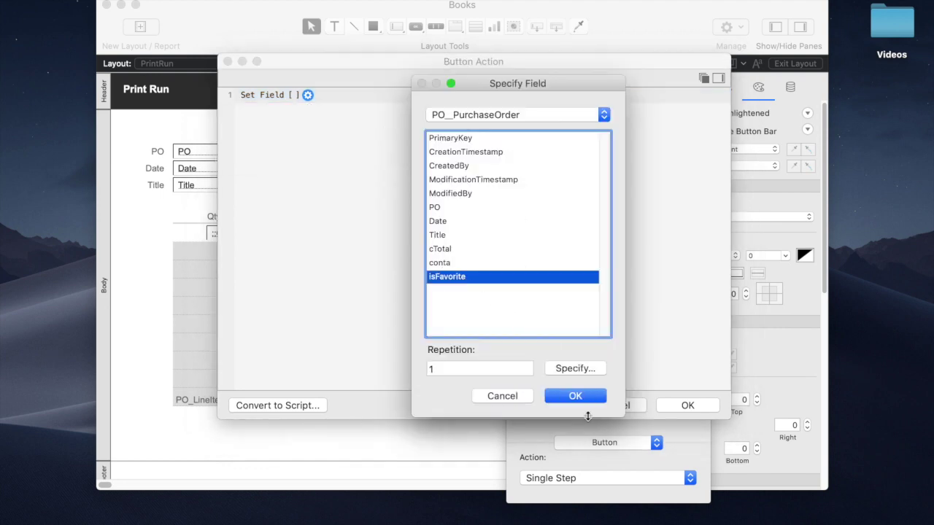
pyautogui.click(578, 398)
pyautogui.click(502, 149)
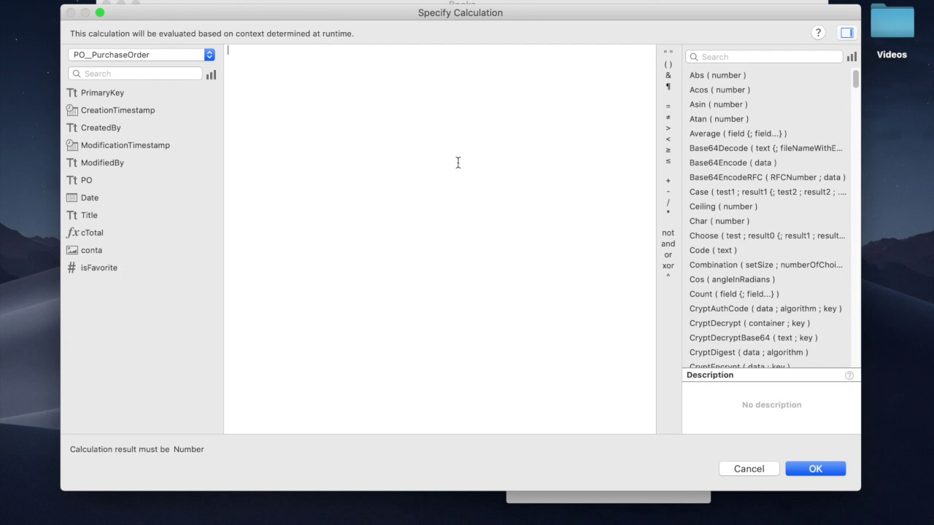
# Enter the calculation 'not PO__PurchaseOrder::isFavorite' and confirm the Set Field action.
pyautogui.write('not isfav')
pyautogui.press('Return')
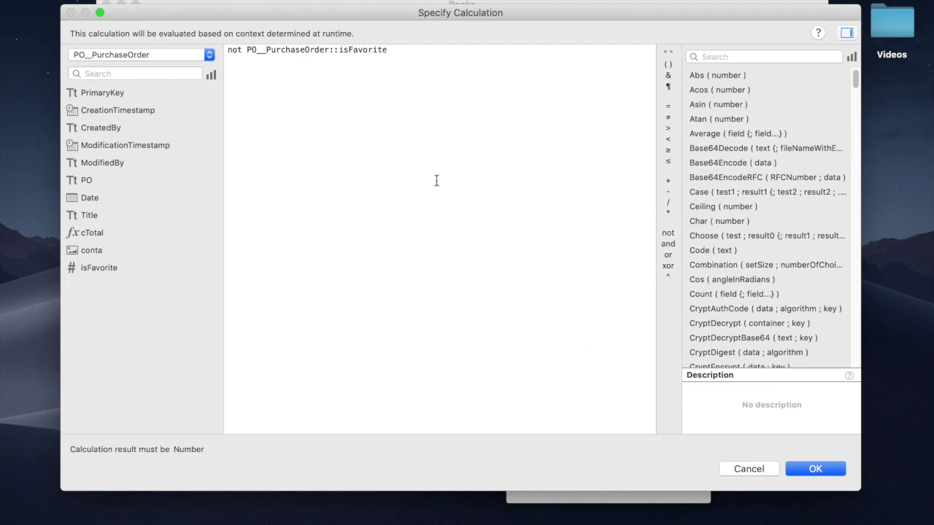
pyautogui.tripleClick(241, 54)
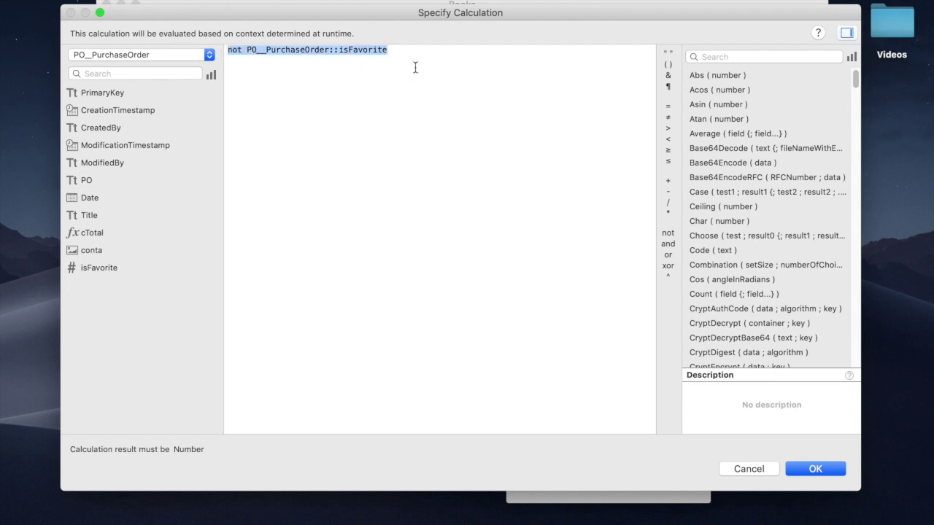
pyautogui.moveTo(401, 19); pyautogui.dragTo(400, 26)
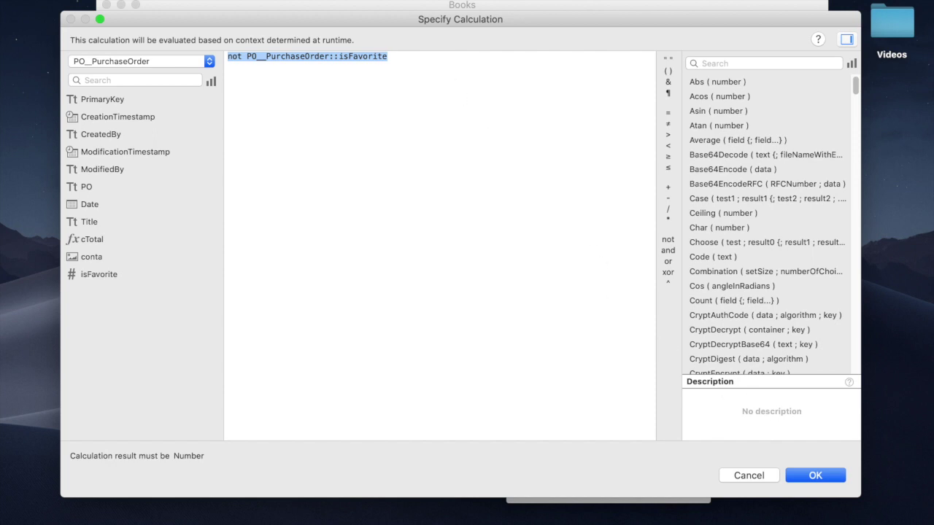
pyautogui.click(815, 474)
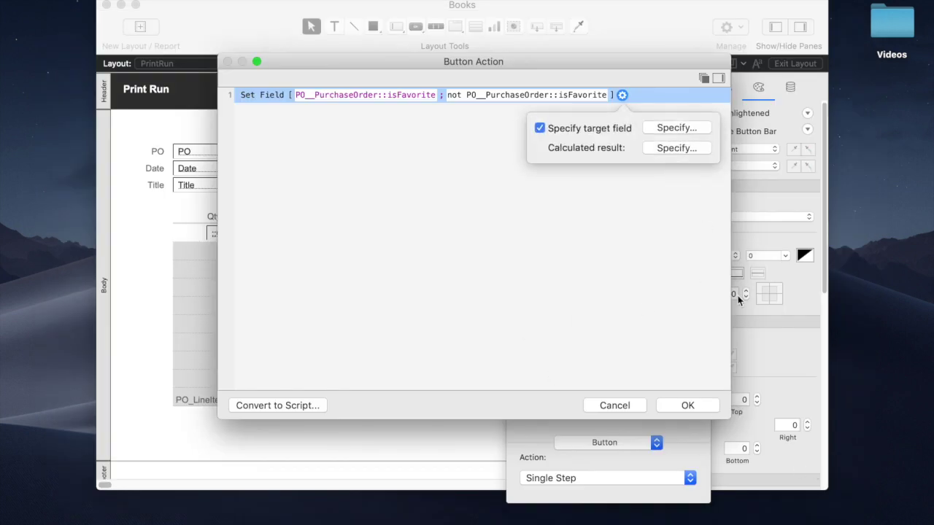
pyautogui.click(689, 409)
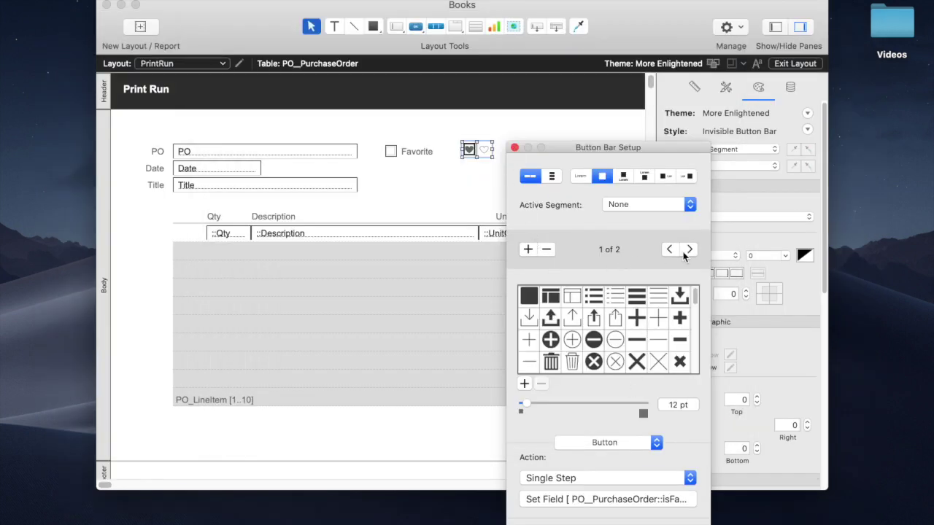
# Leave segment 2's action as Do Nothing, close setup, and try the filled heart in Browse mode.
pyautogui.click(688, 249)
pyautogui.click(587, 478)
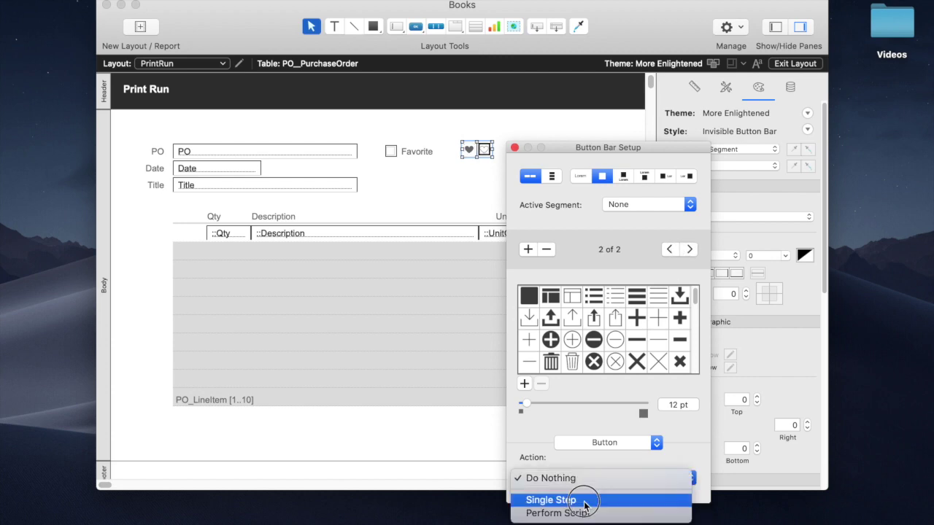
pyautogui.click(436, 252)
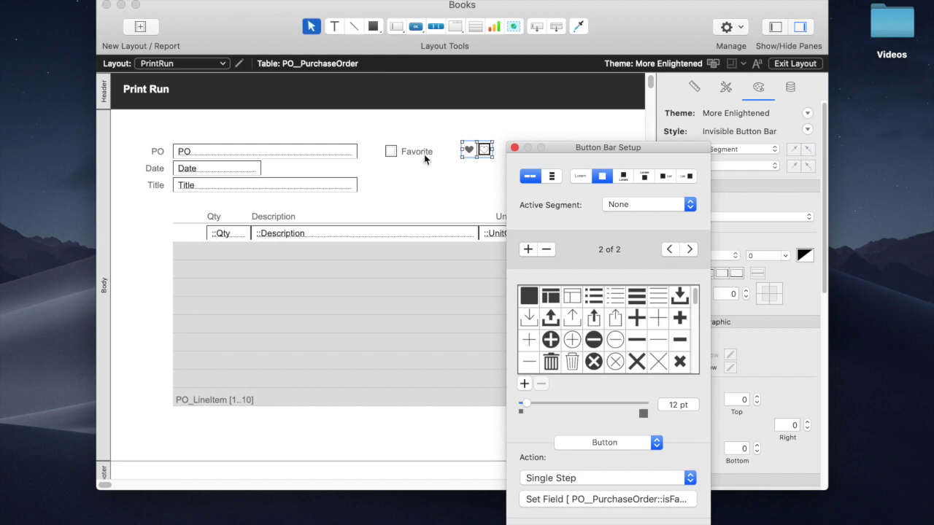
pyautogui.moveTo(559, 150); pyautogui.dragTo(610, 136)
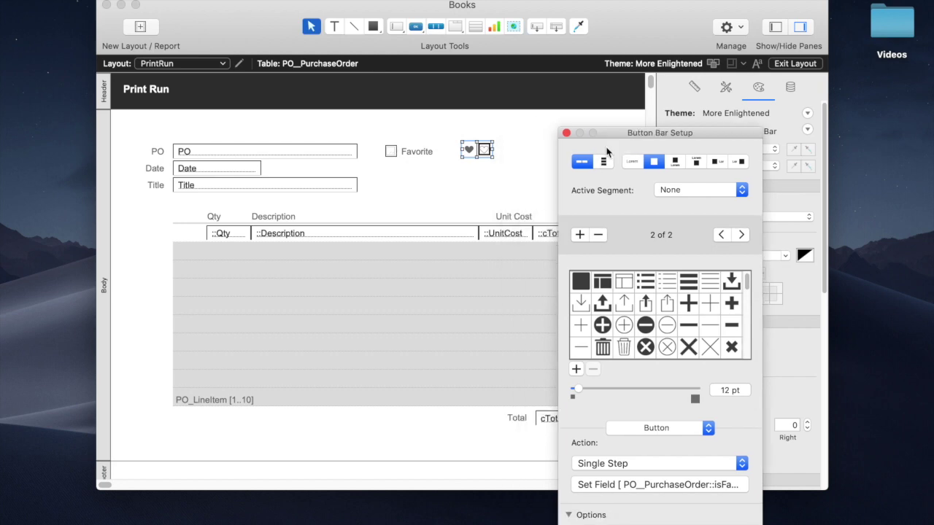
pyautogui.press('Escape')
pyautogui.press('super+b')
pyautogui.click(455, 152)
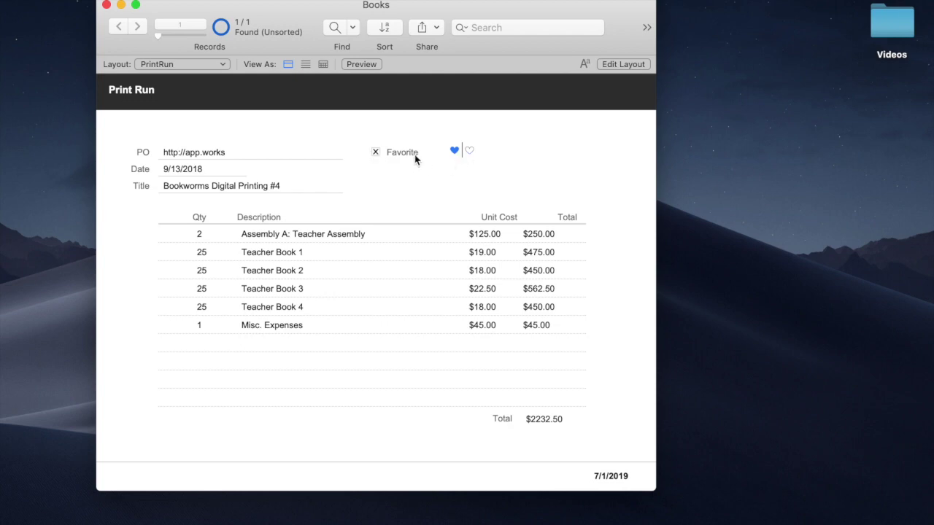
# Click the hearts repeatedly to toggle Favorite off and on, leave it unchecked, and return to Layout mode.
pyautogui.click(470, 152)
pyautogui.click(470, 153)
pyautogui.click(470, 153)
pyautogui.click(456, 153)
pyautogui.click(456, 153)
pyautogui.click(457, 154)
pyautogui.click(455, 154)
pyautogui.press('super+l')
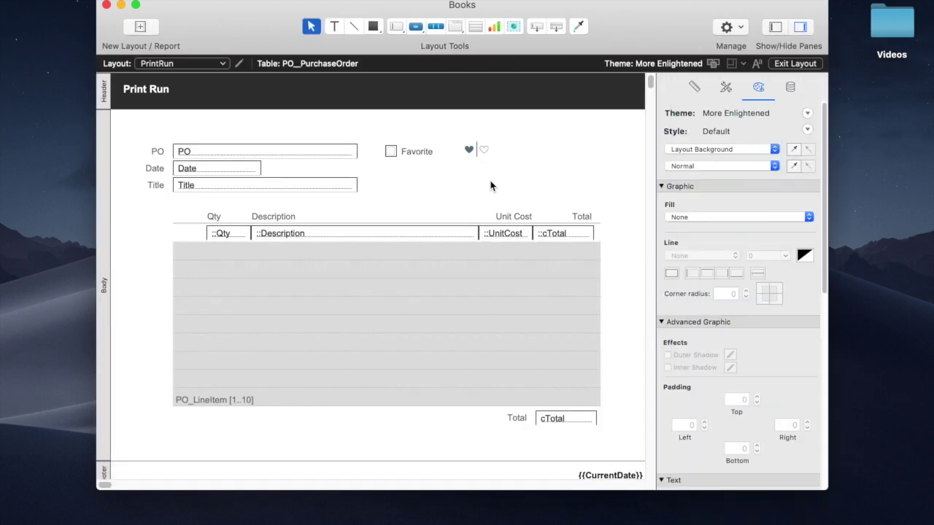
# Select the outline-heart segment and set its Hide object when condition to PO__PurchaseOrder::isFavorite.
pyautogui.click(471, 150)
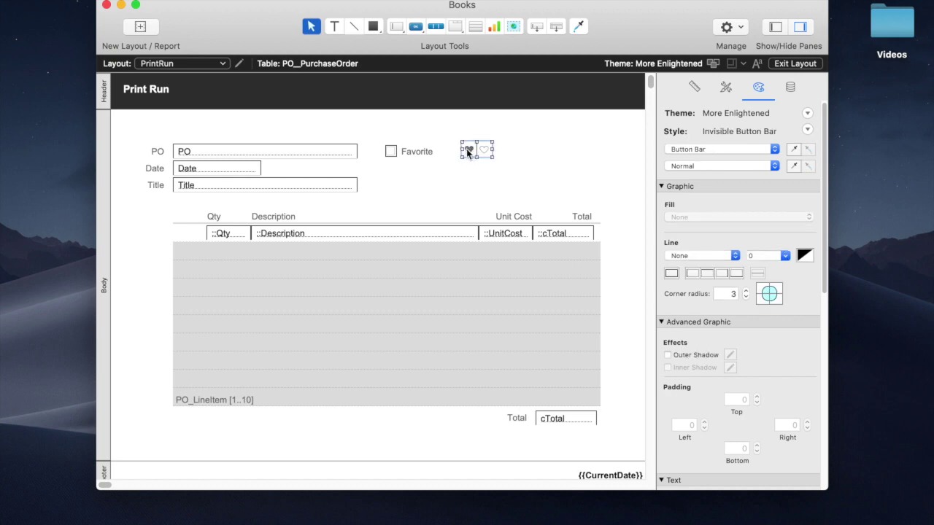
pyautogui.click(468, 151)
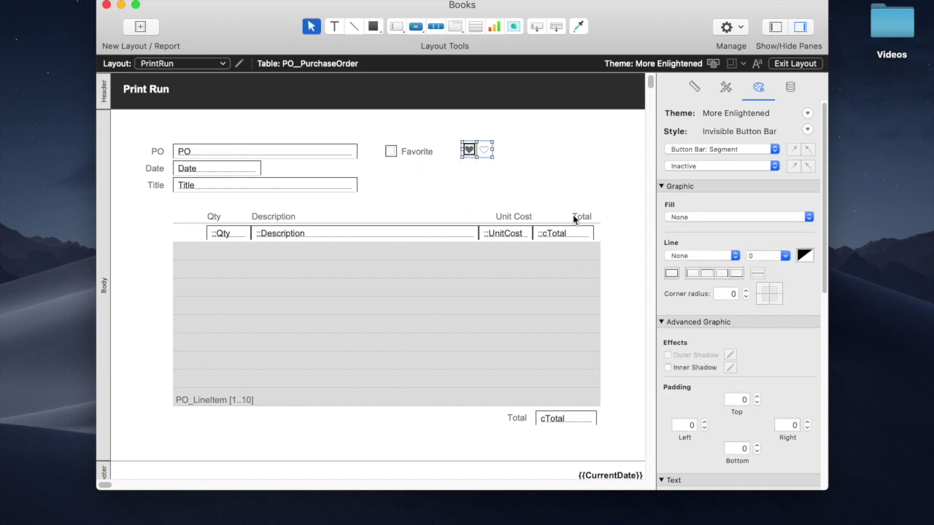
pyautogui.click(485, 151)
pyautogui.click(785, 87)
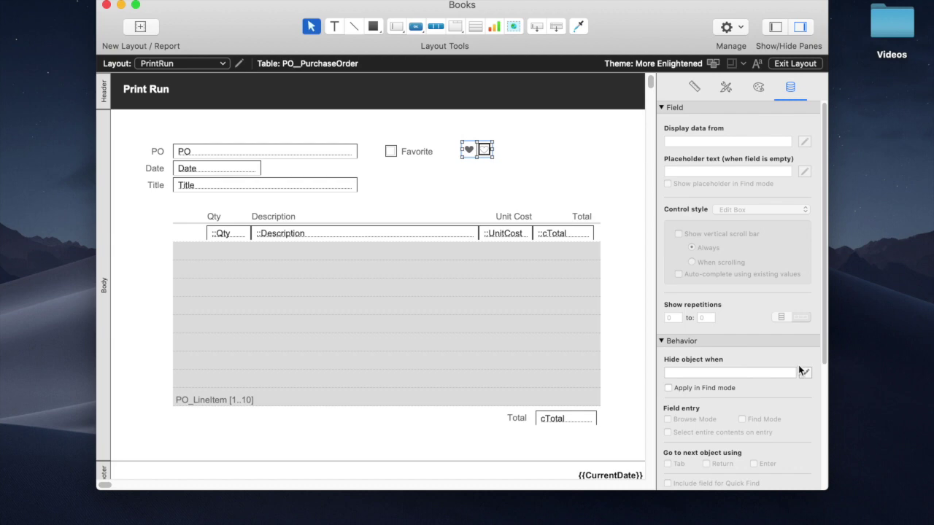
pyautogui.click(690, 373)
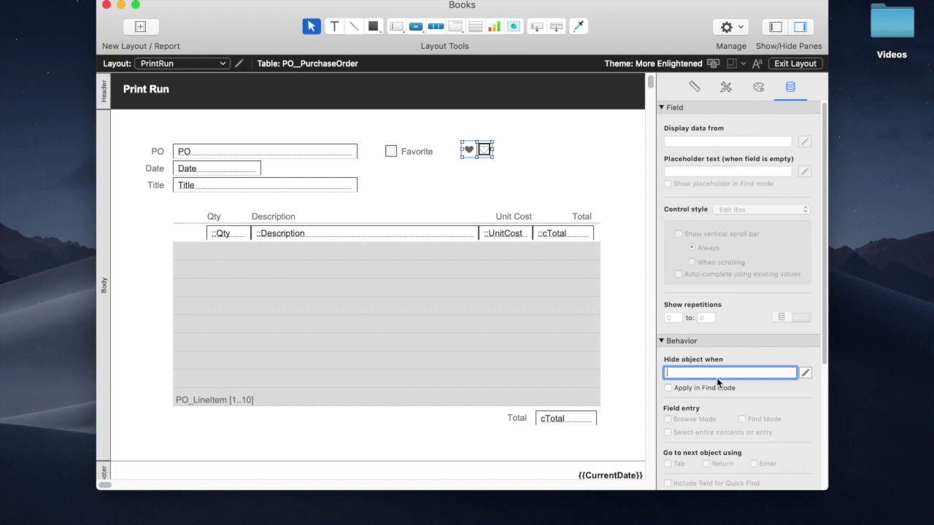
pyautogui.click(805, 373)
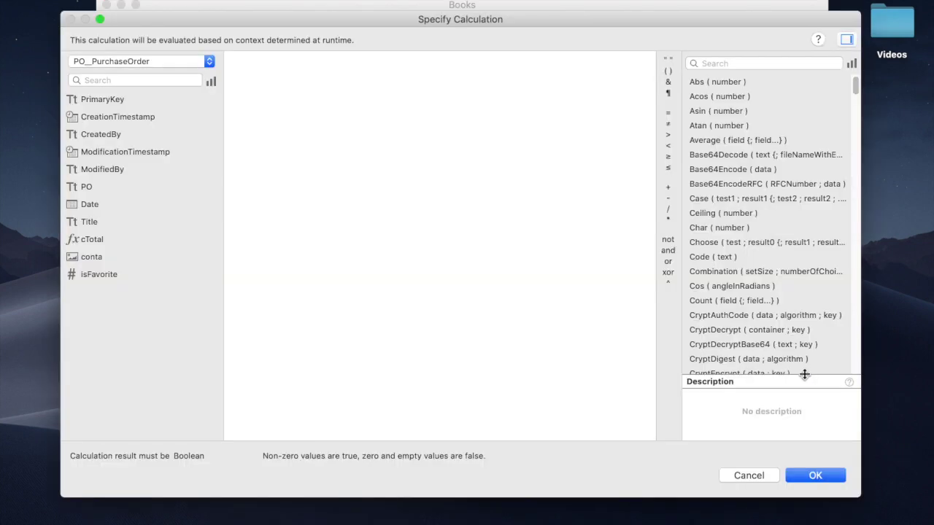
pyautogui.write('isfavorit')
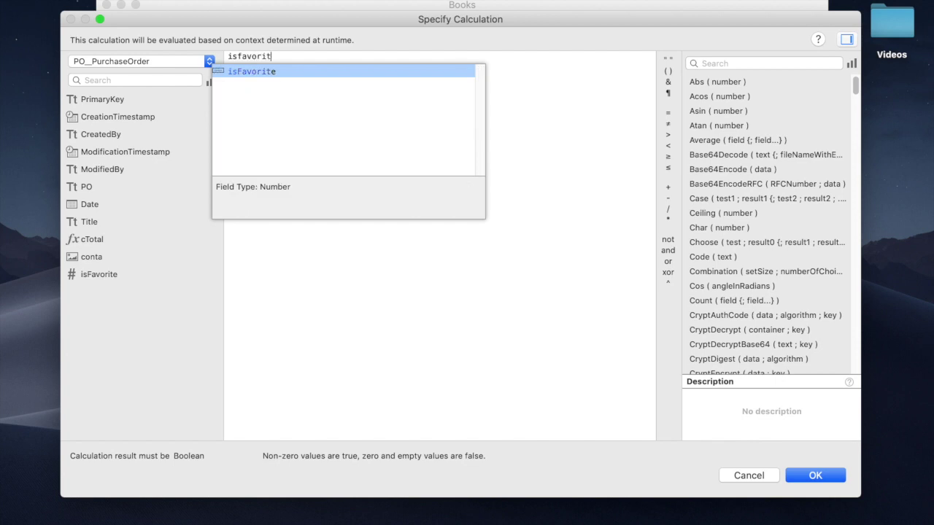
pyautogui.press('Return')
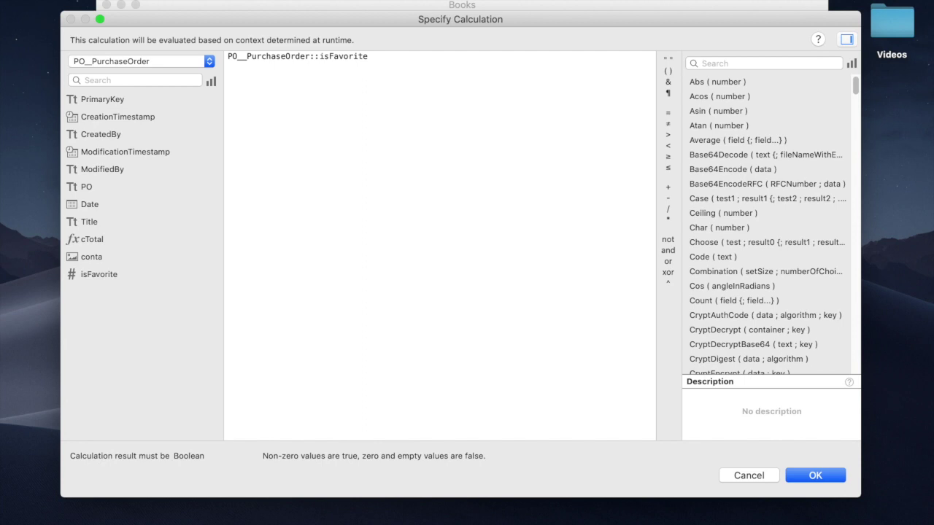
pyautogui.press('Return')
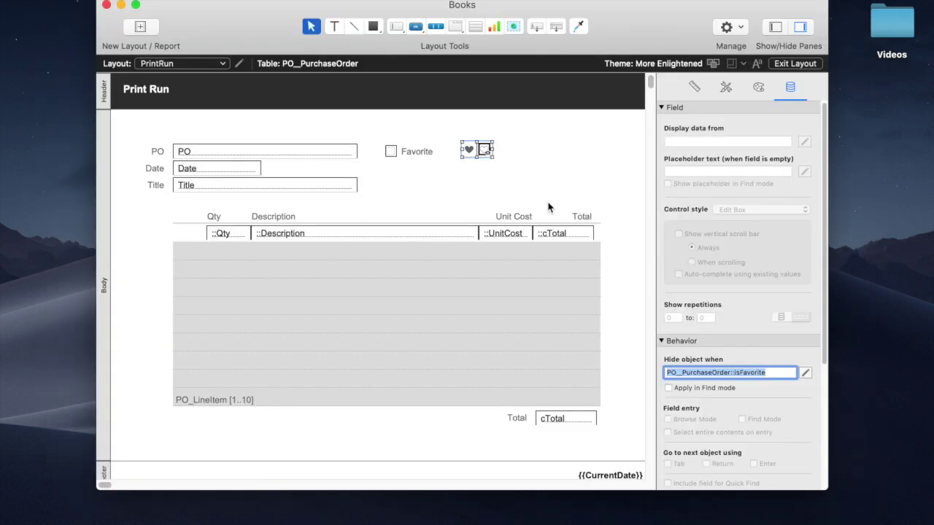
# Set the filled heart's hide condition to not PO__PurchaseOrder::isFavorite.
pyautogui.click(778, 372)
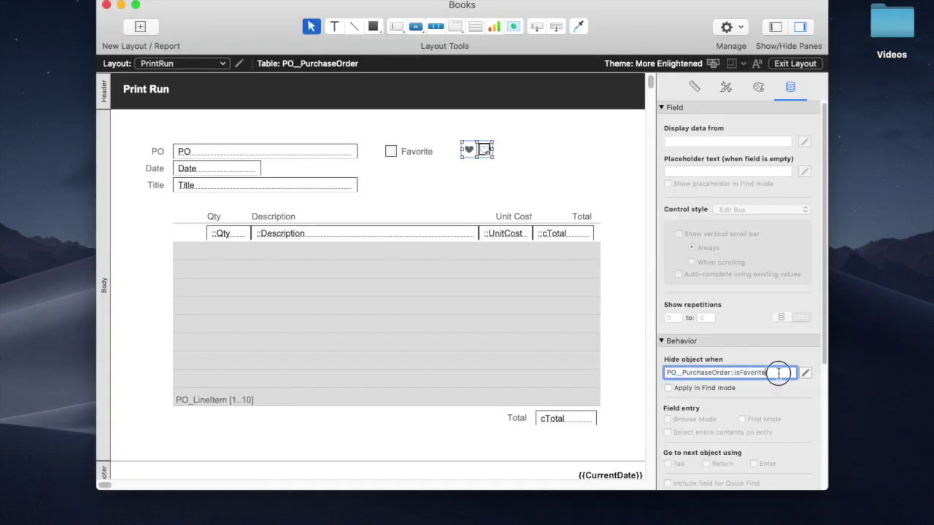
pyautogui.click(469, 150)
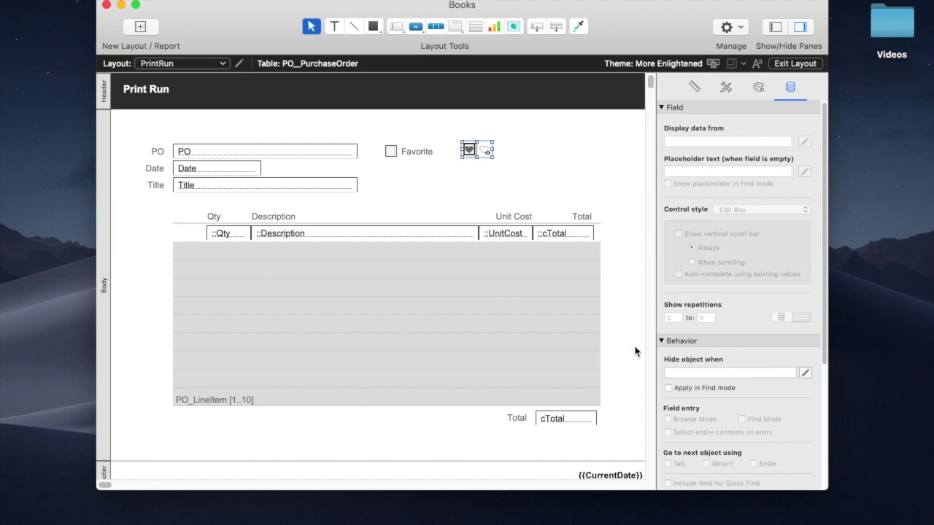
pyautogui.click(706, 373)
pyautogui.write('not')
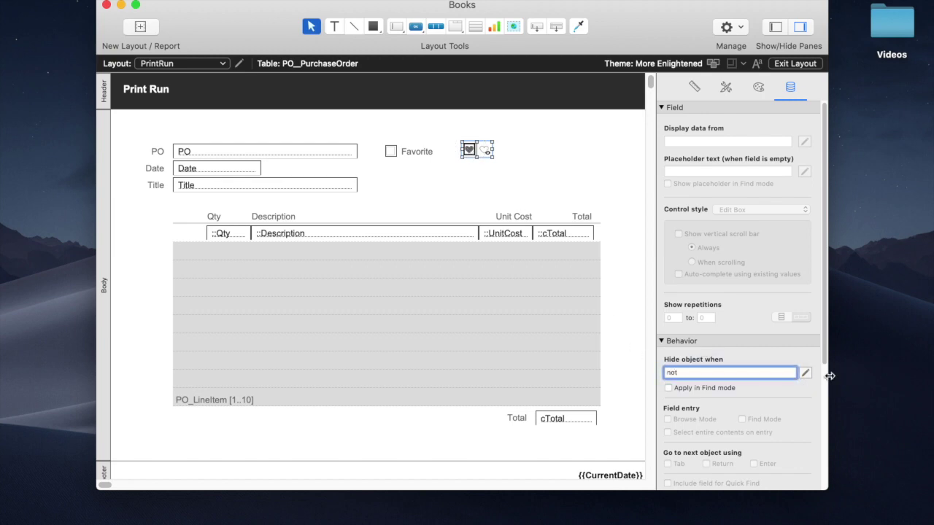
pyautogui.click(804, 374)
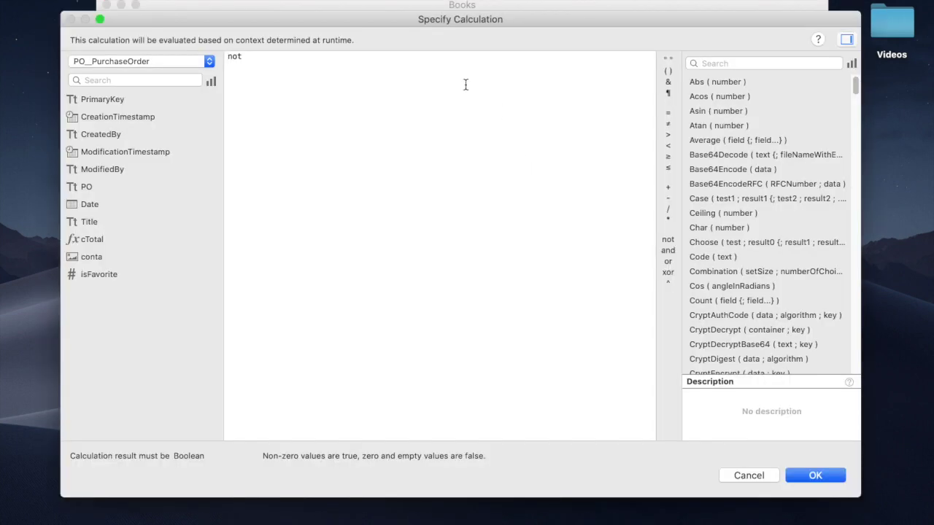
pyautogui.write('isFav')
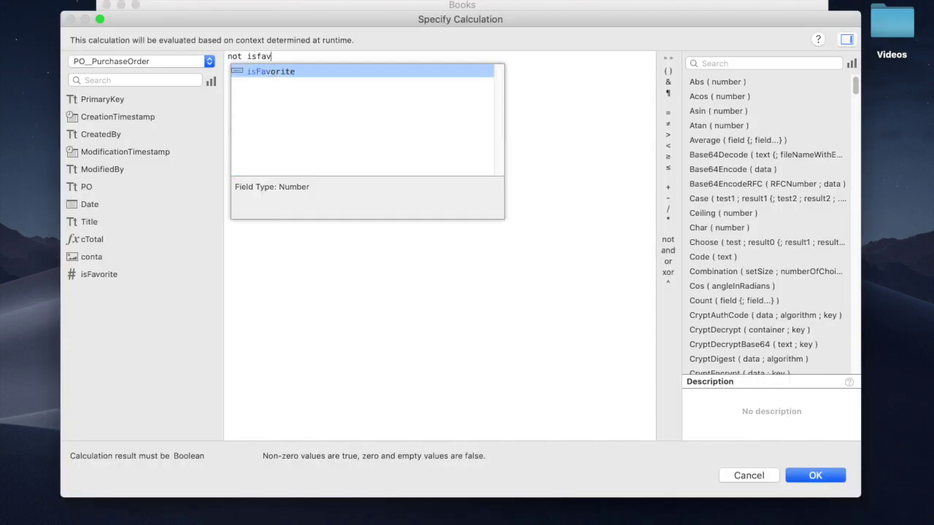
pyautogui.press('Return')
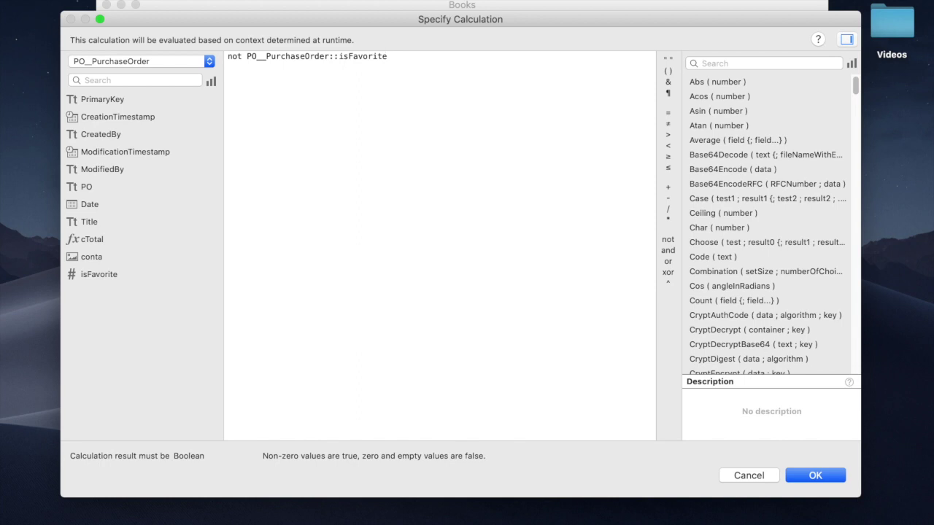
pyautogui.press('Return')
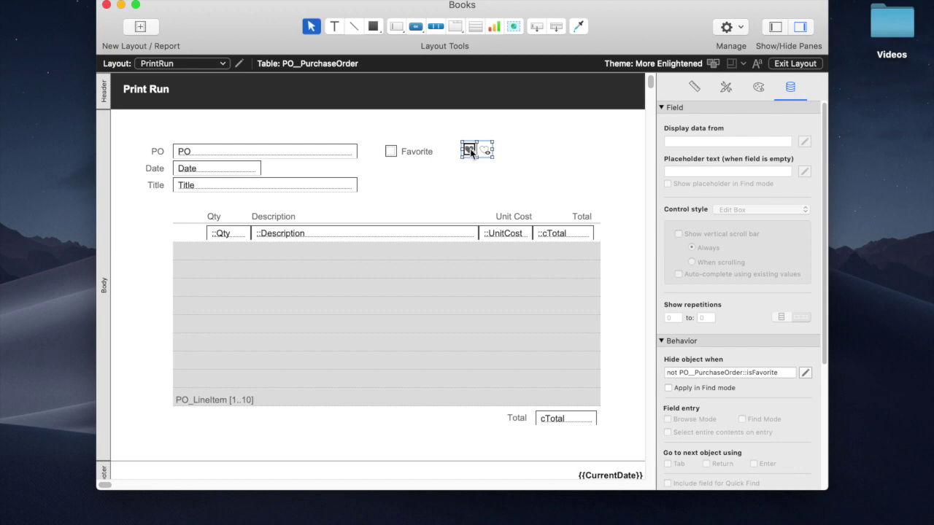
pyautogui.click(485, 150)
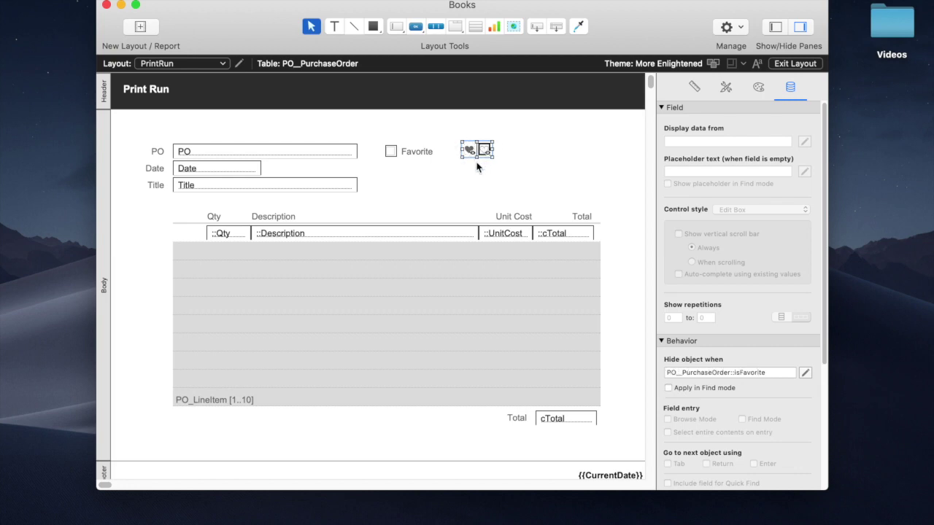
pyautogui.press('super+b')
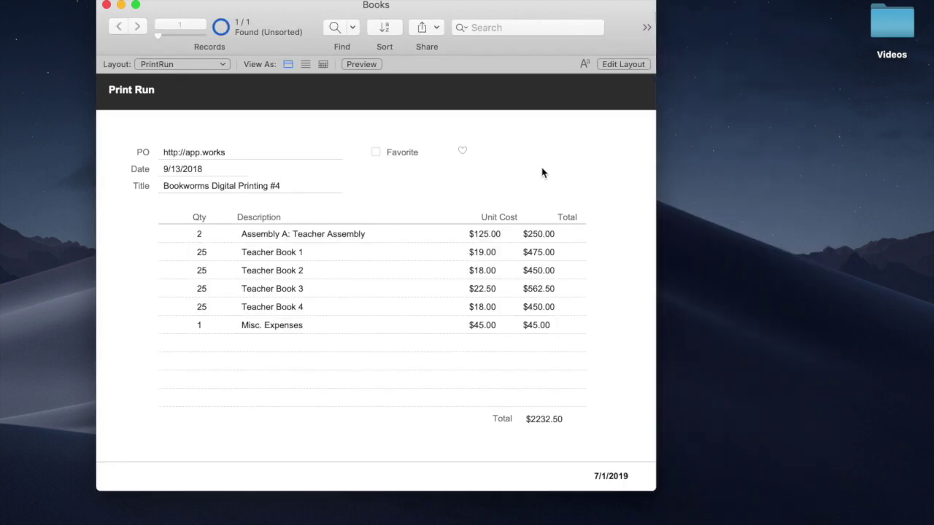
pyautogui.click(463, 151)
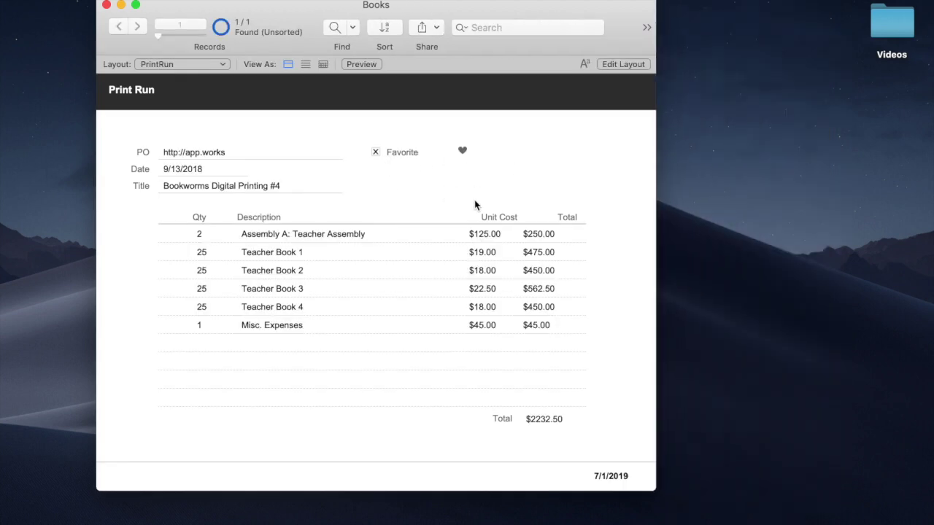
pyautogui.click(463, 151)
pyautogui.press('super+l')
pyautogui.click(473, 152)
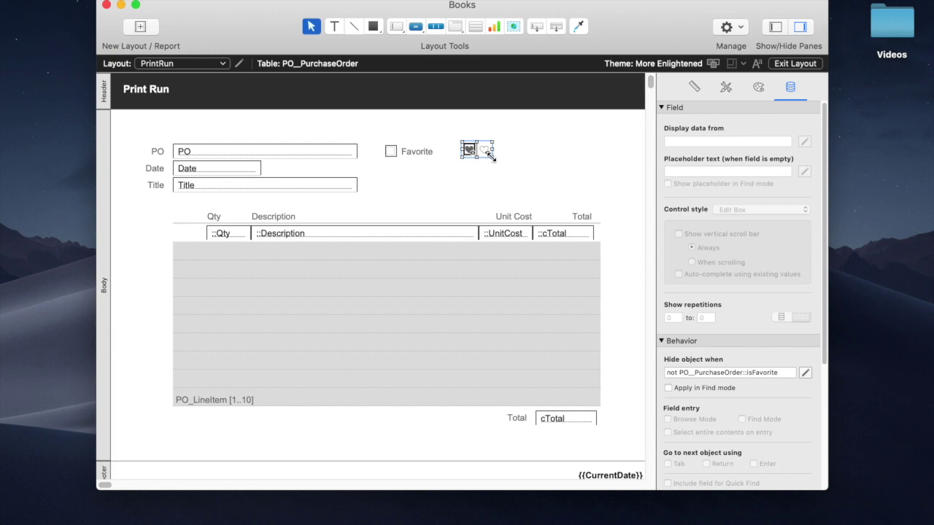
# Add a conditional format to the filled heart turning its icon colour red with formula true.
pyautogui.rightClick(472, 154)
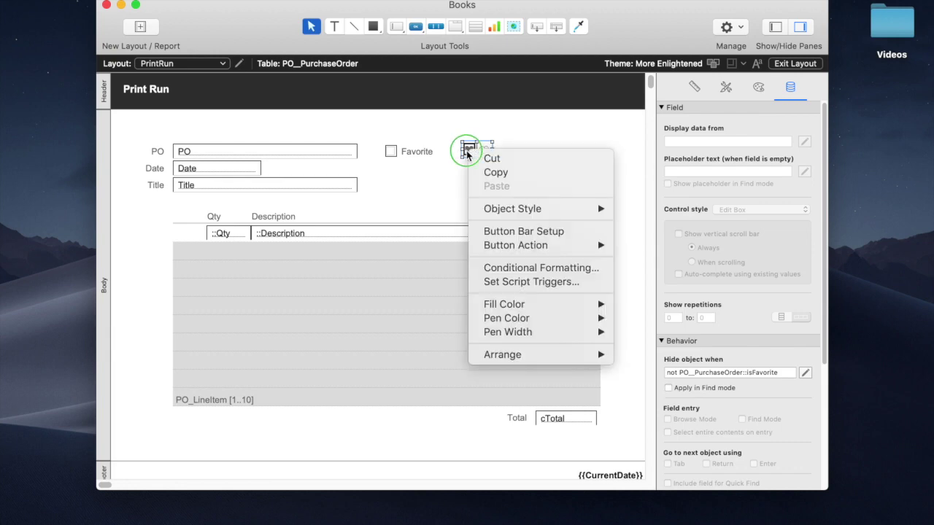
pyautogui.click(540, 267)
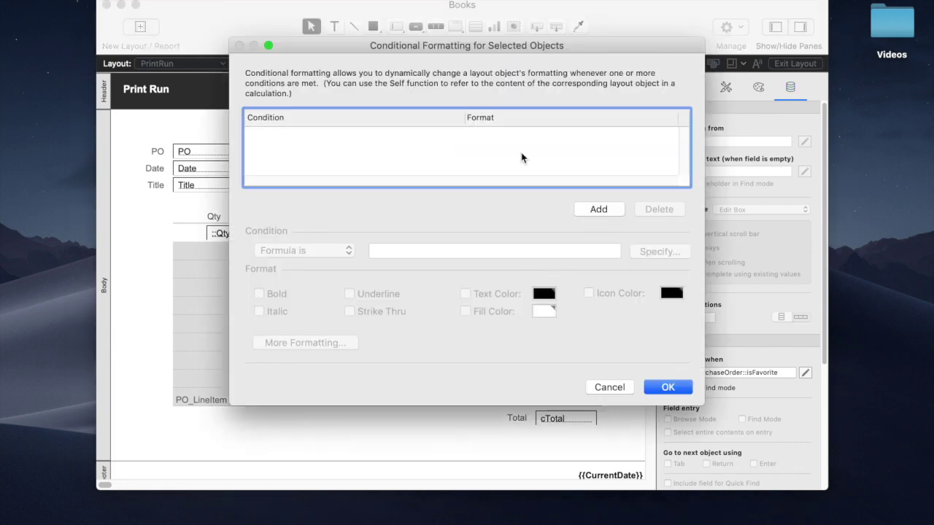
pyautogui.click(592, 209)
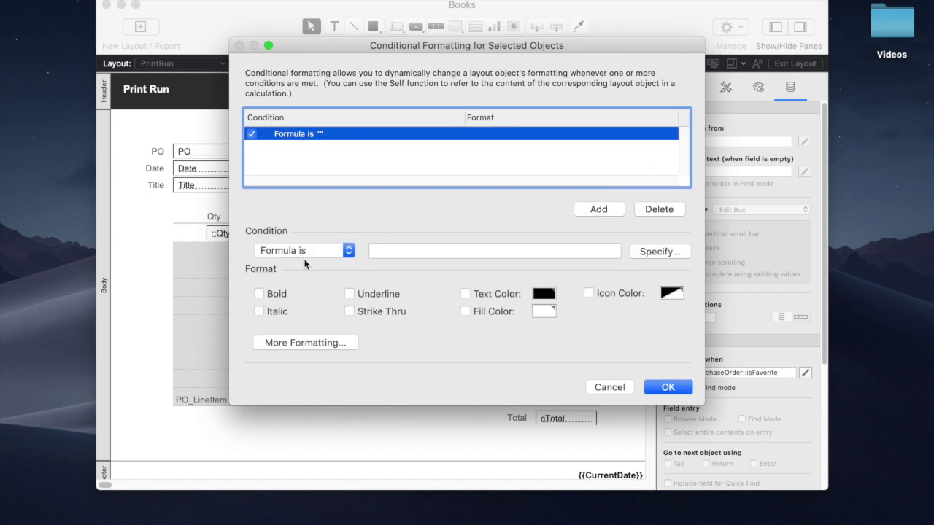
pyautogui.moveTo(454, 47); pyautogui.dragTo(412, 174)
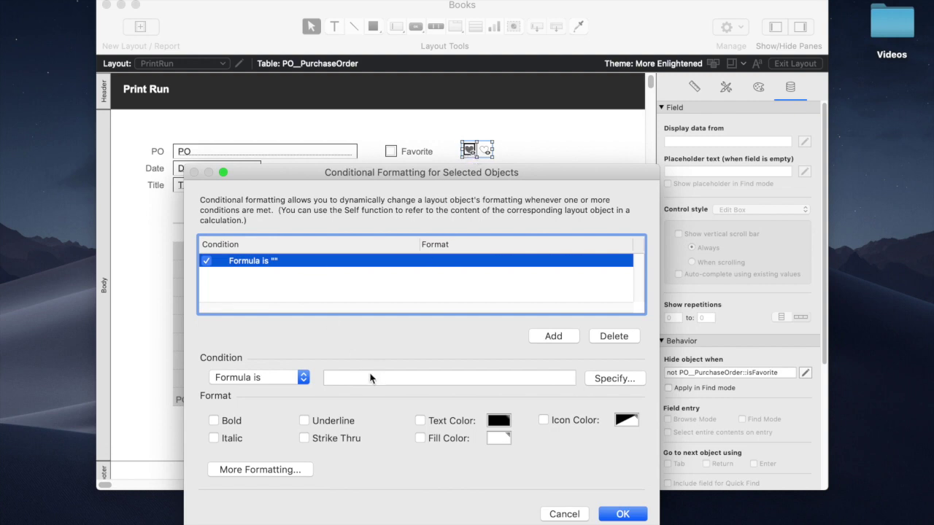
pyautogui.click(568, 420)
pyautogui.click(626, 421)
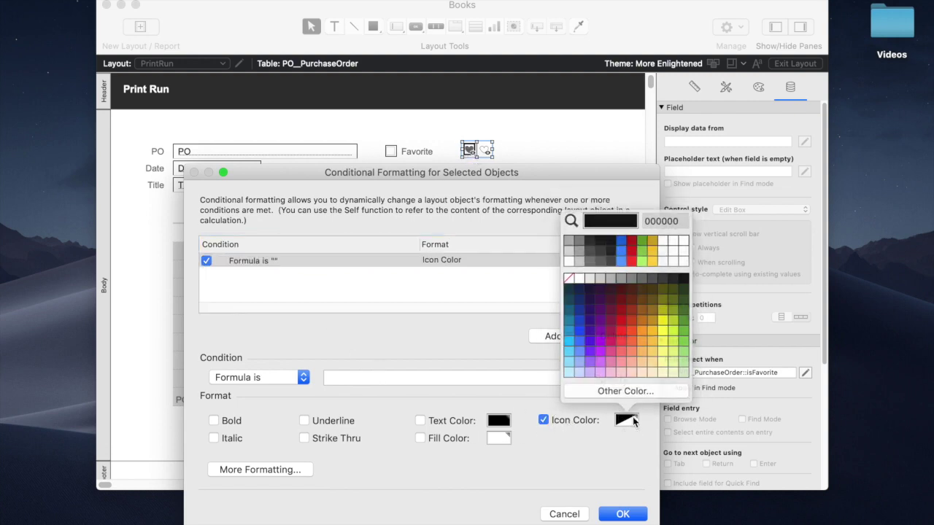
pyautogui.click(630, 265)
pyautogui.click(378, 377)
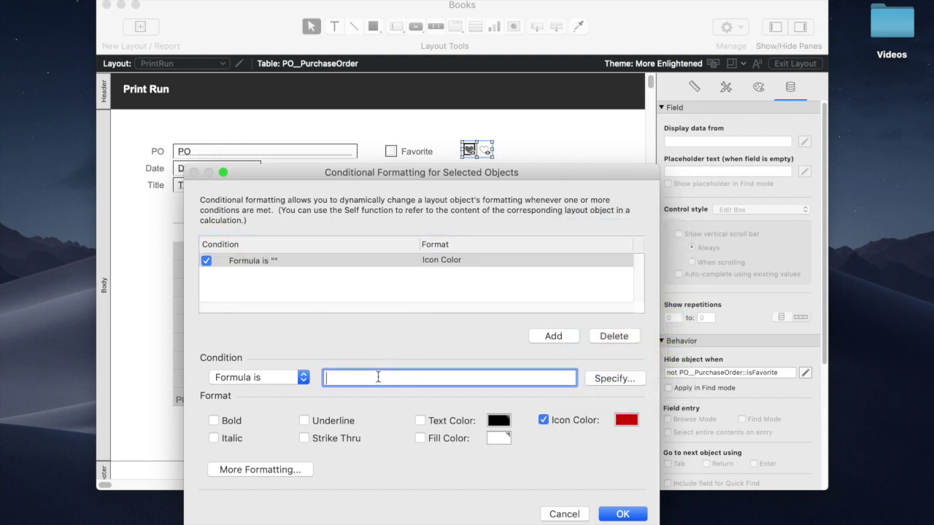
pyautogui.write('true')
pyautogui.press('Return')
pyautogui.click(481, 152)
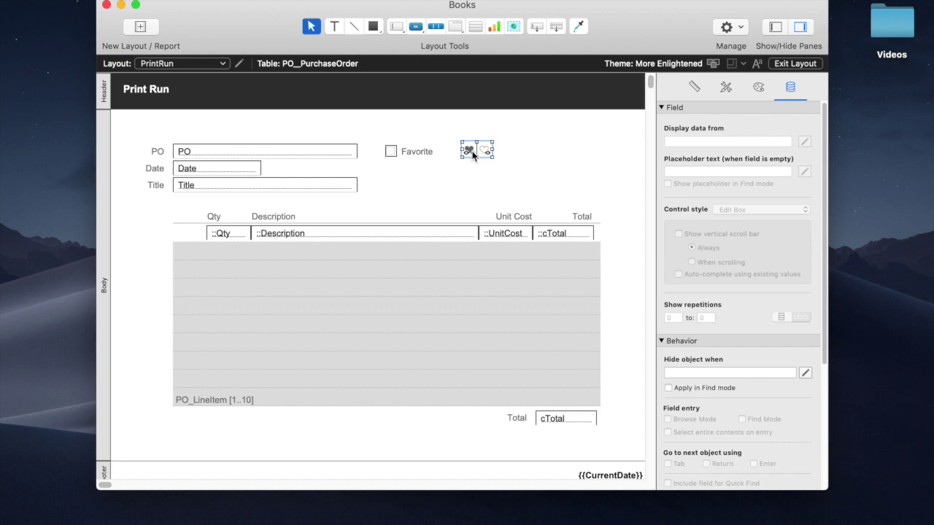
# In Browse mode, toggle the heart button favorite on, off, then on again to show the red heart.
pyautogui.press('super+b')
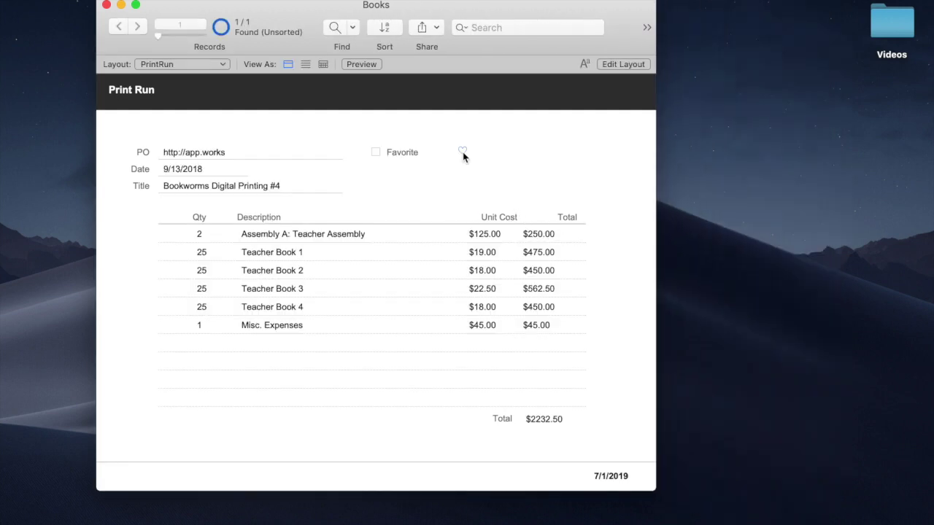
pyautogui.click(463, 152)
pyautogui.click(462, 151)
pyautogui.click(462, 152)
# In Layout mode, delete the Favorite checkbox and move the heart left into its space.
pyautogui.press('super+l')
pyautogui.moveTo(430, 135); pyautogui.dragTo(375, 172)
pyautogui.press('Delete')
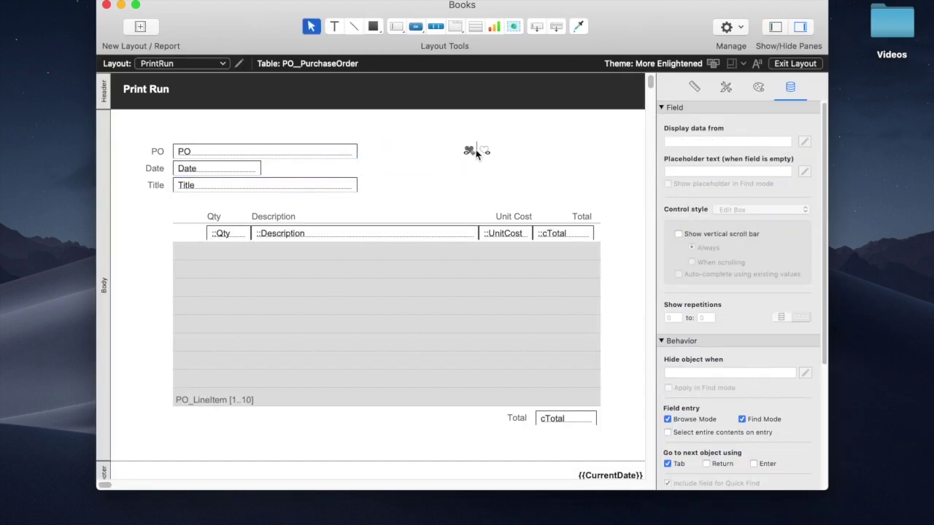
pyautogui.moveTo(476, 151); pyautogui.dragTo(436, 153)
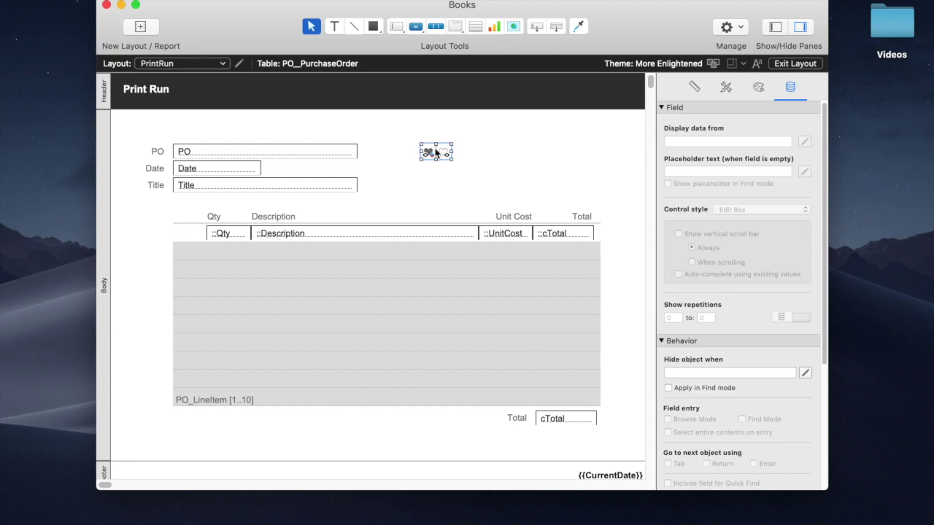
# In Browse mode, toggle the heart button to test the favorite status.
pyautogui.press('super+b')
pyautogui.click(423, 154)
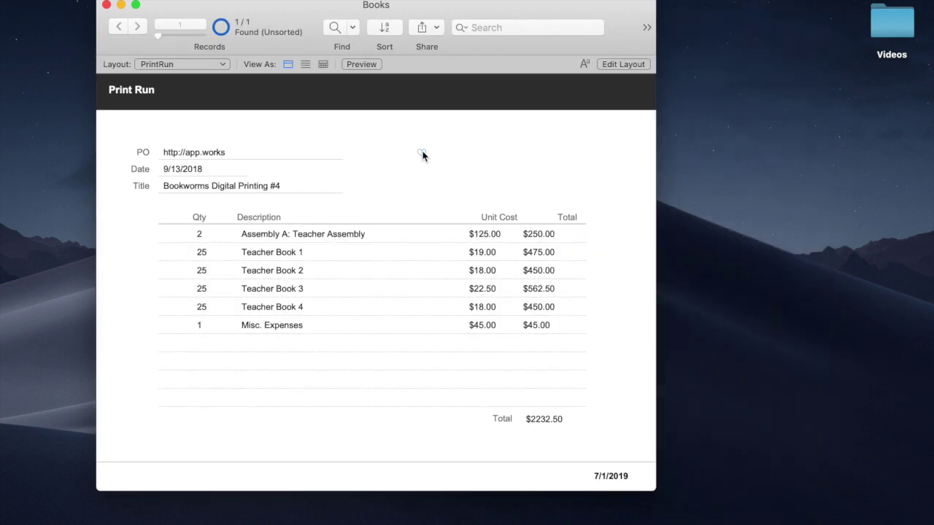
pyautogui.click(423, 156)
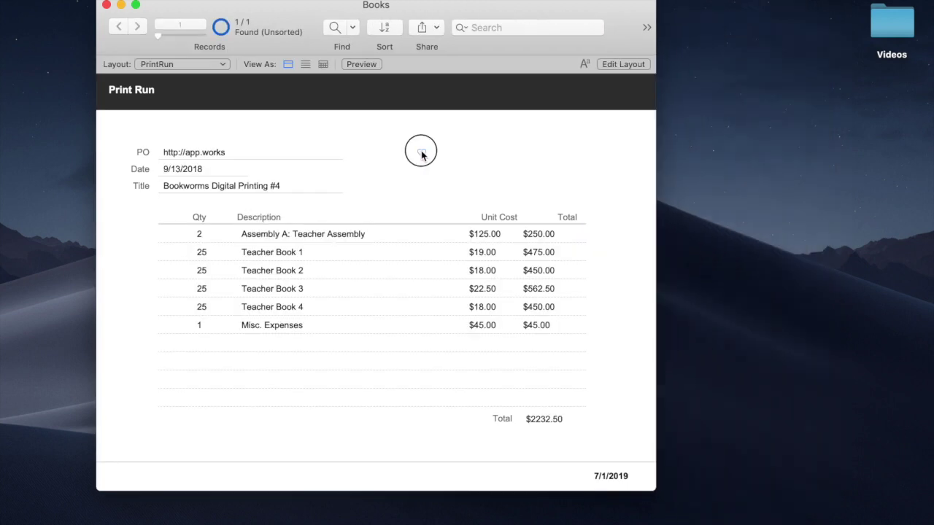